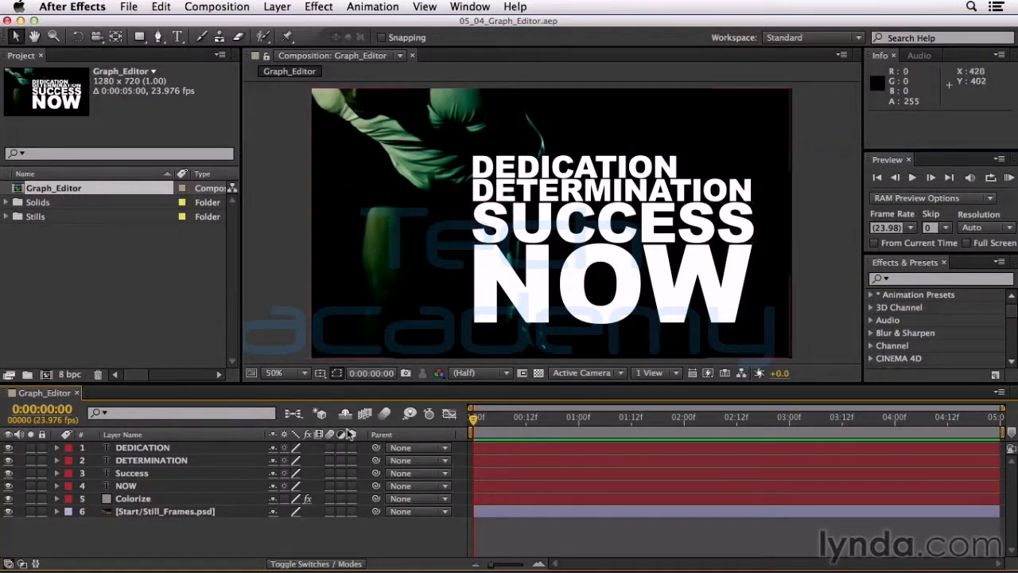
- Solo the Success text layer and reveal its Position and Scale properties
left_click(148, 475)
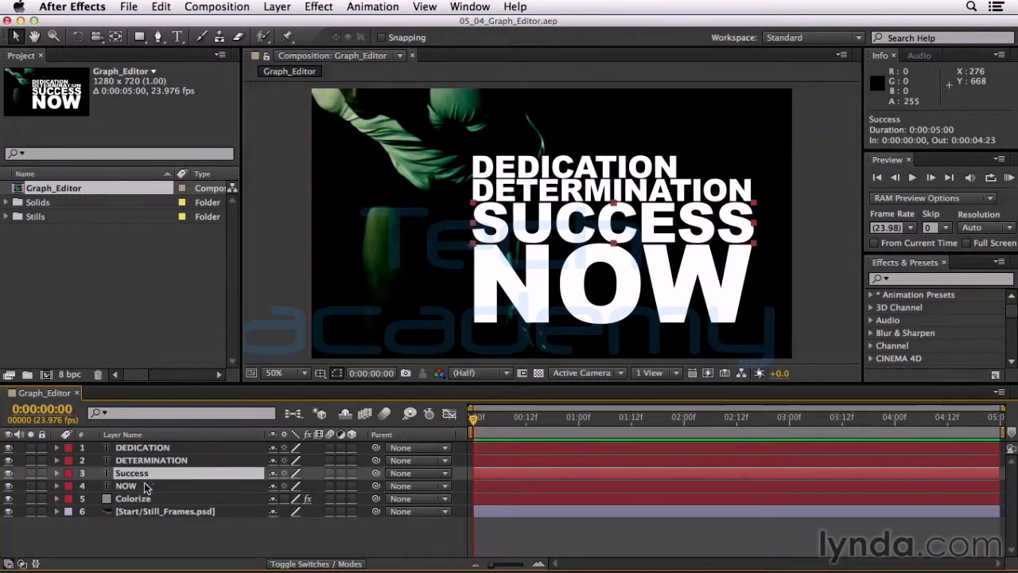
left_click(30, 473)
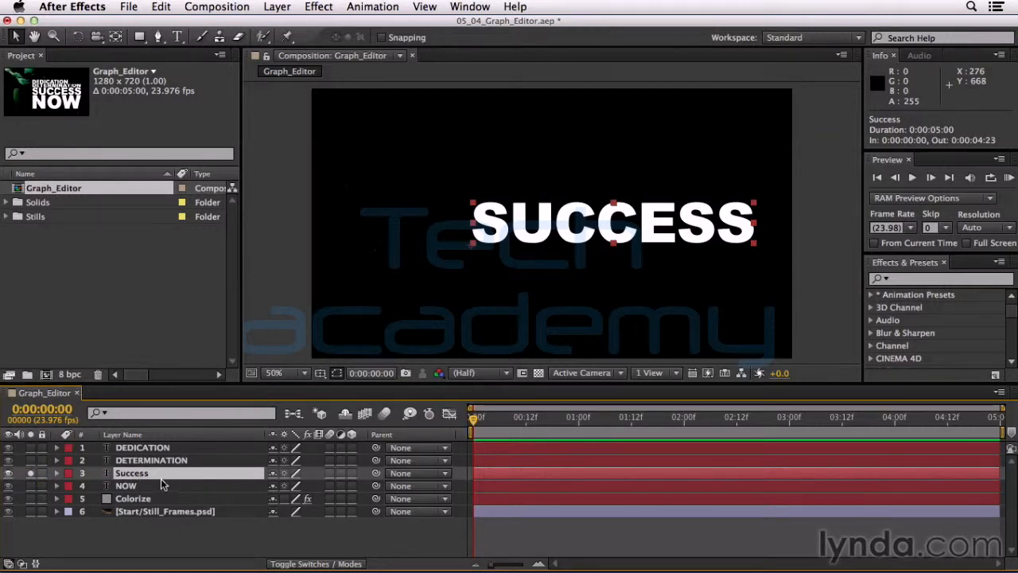
key("p")
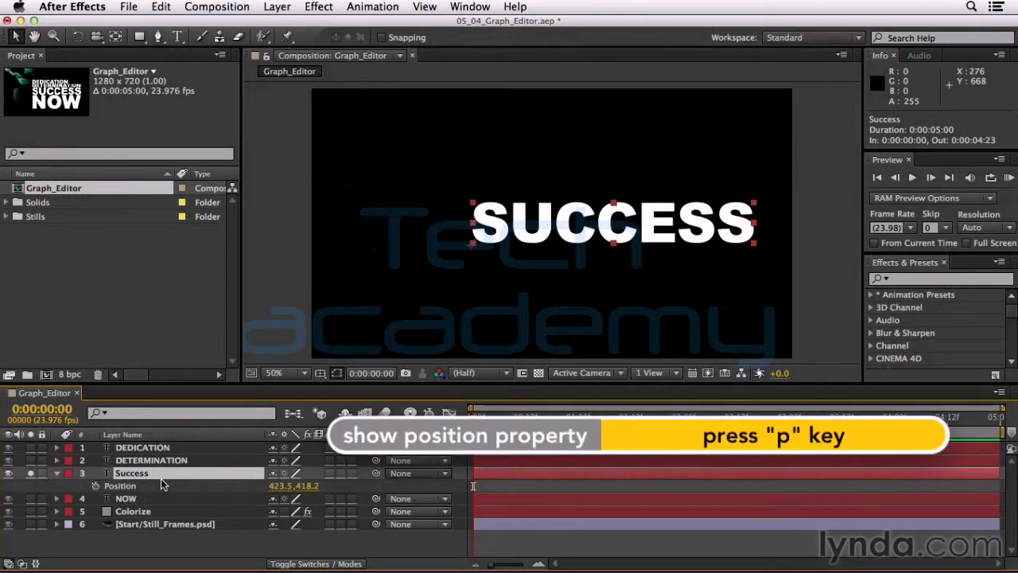
key("shift+s")
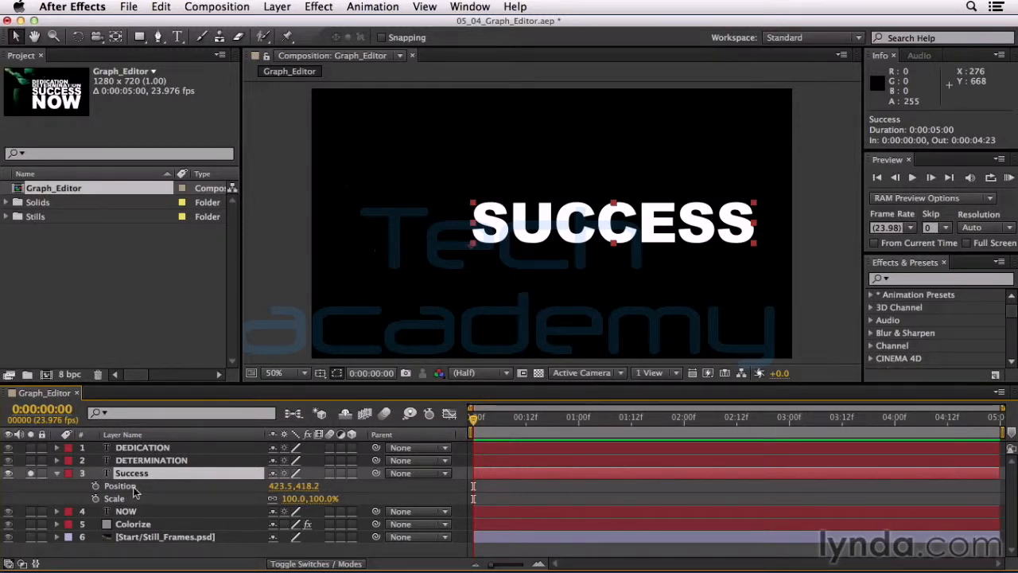
- Set starting Position and Scale keyframes for the Success layer at 0:00:00:12
left_click(526, 422)
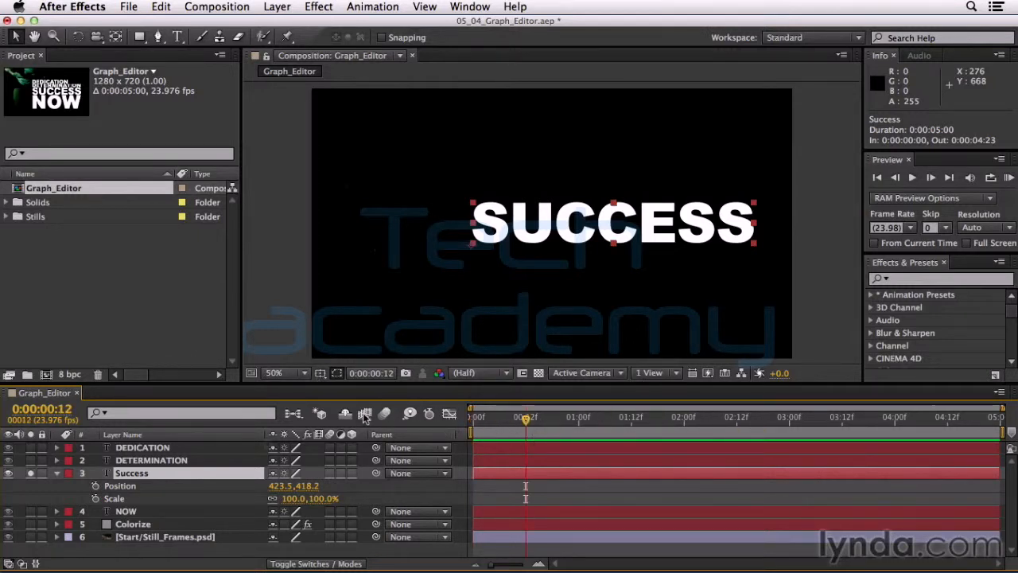
left_click(95, 485)
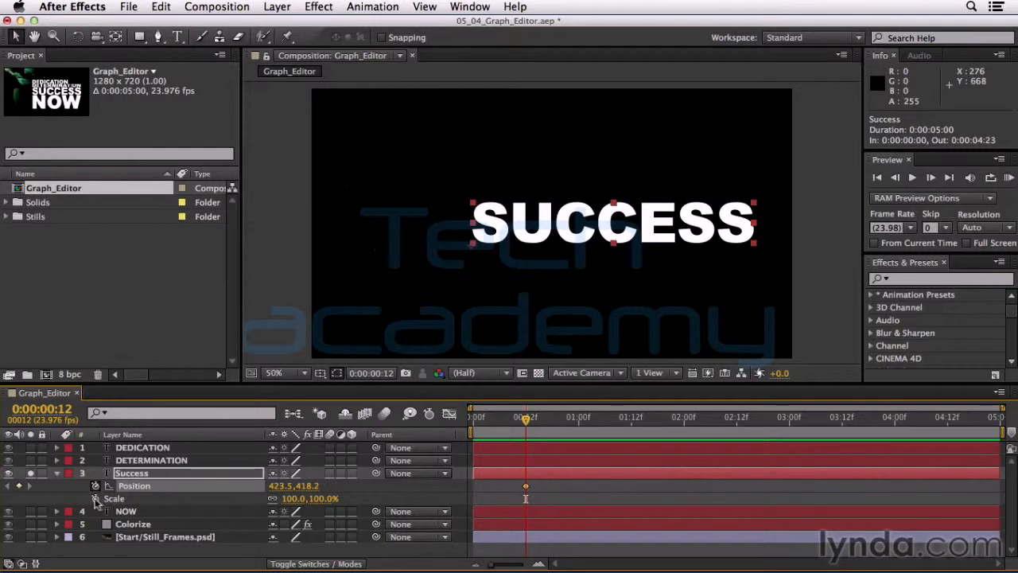
left_click(96, 498)
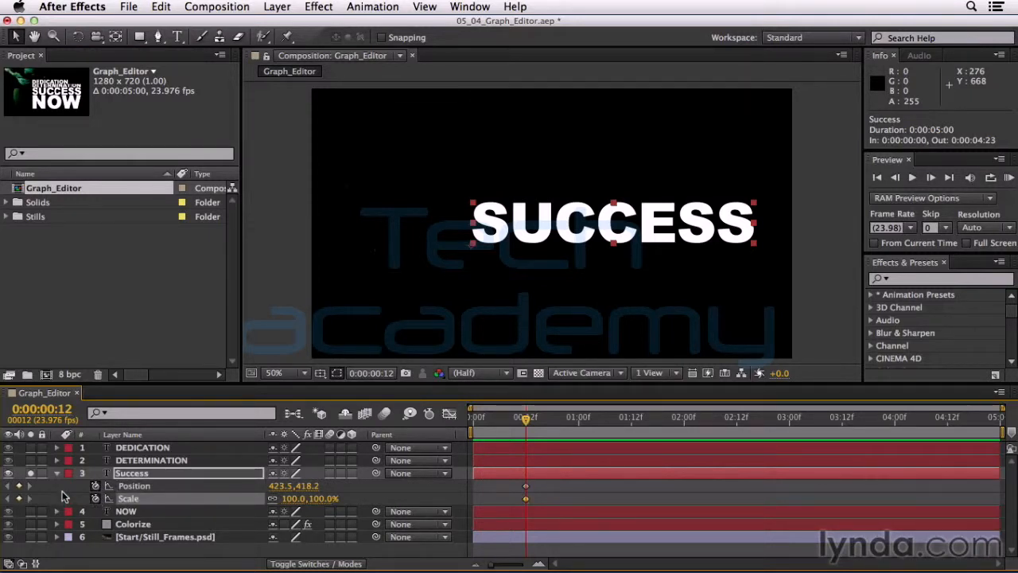
- At the composition's start, keyframe the Success layer's Scale to 0% and its X position to about 276.5
key("Home")
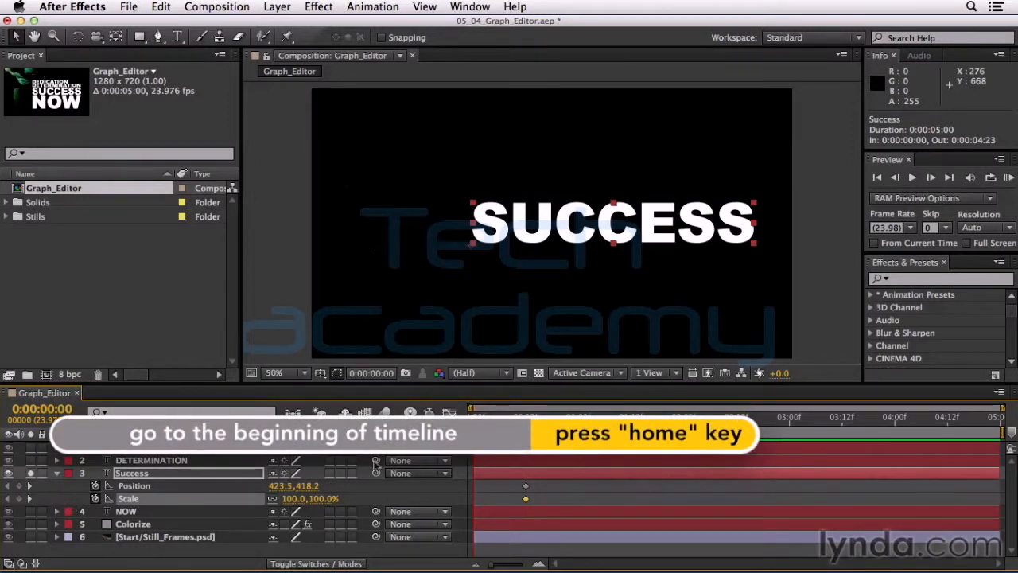
left_click(296, 500)
type("0")
key("Return")
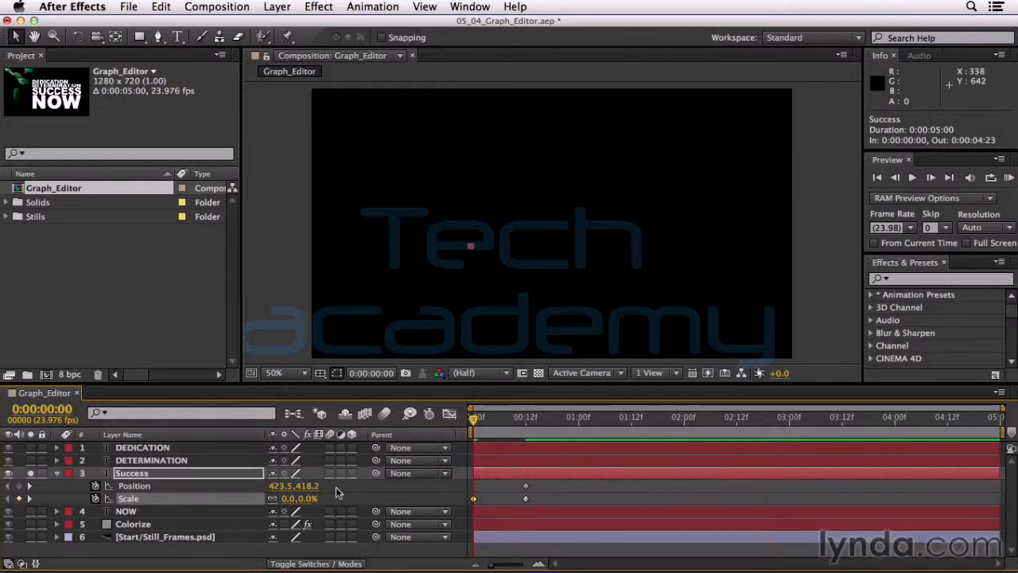
left_click_drag(279, 485, 171, 493)
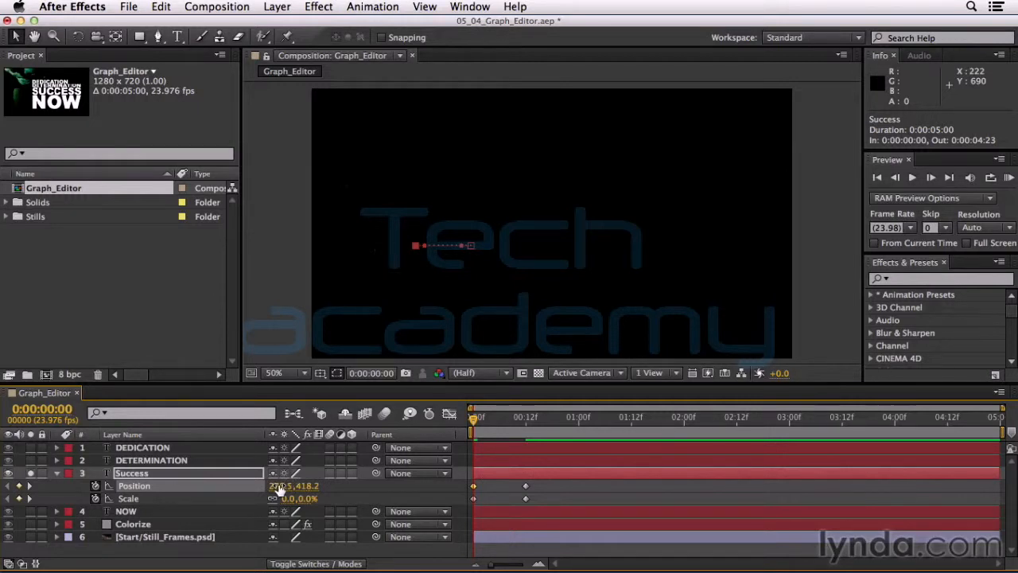
- End the work area at 0:00:02:22 and play a RAM preview of the animation
left_click(781, 418)
key("n")
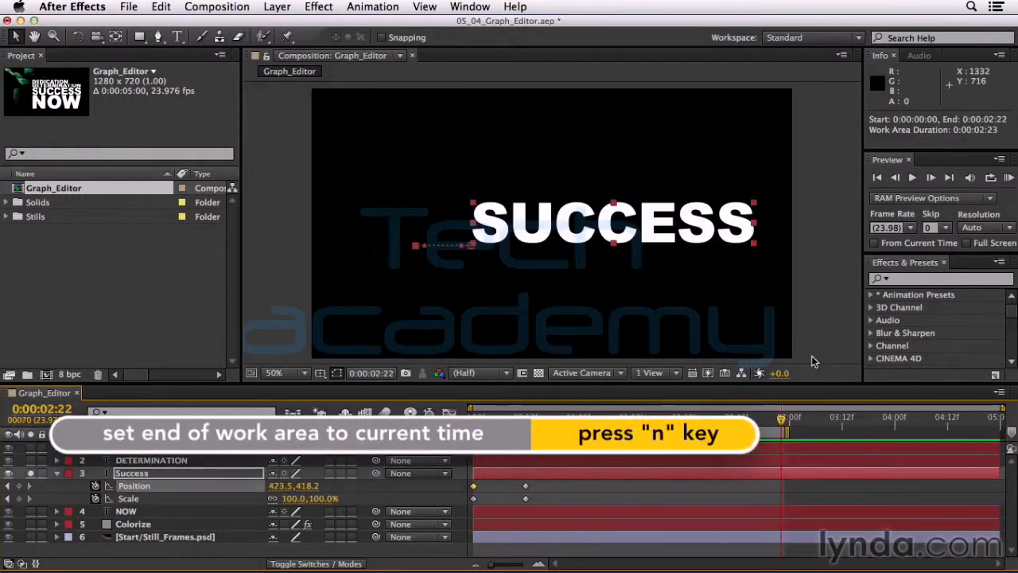
left_click(1009, 177)
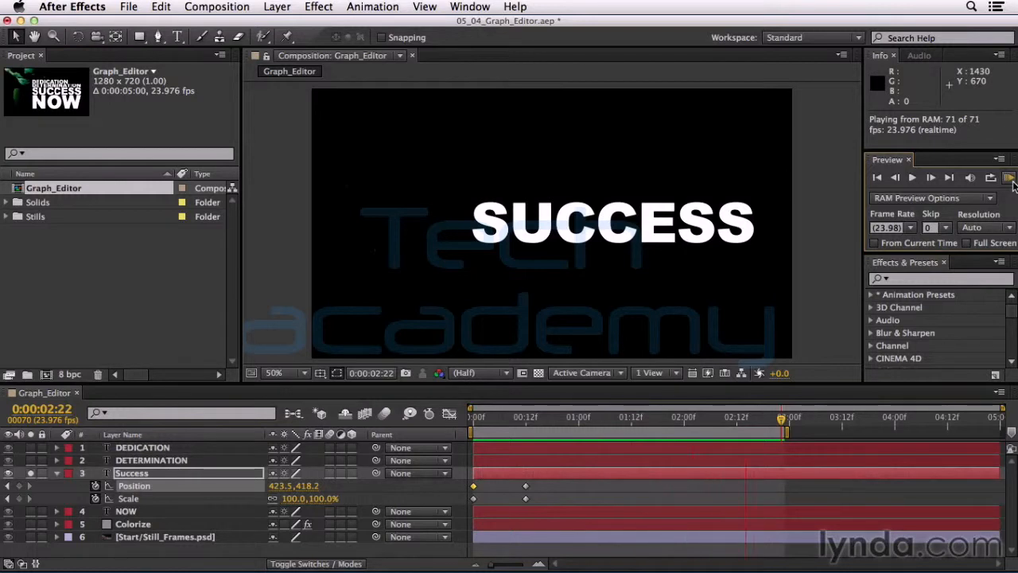
left_click(1012, 183)
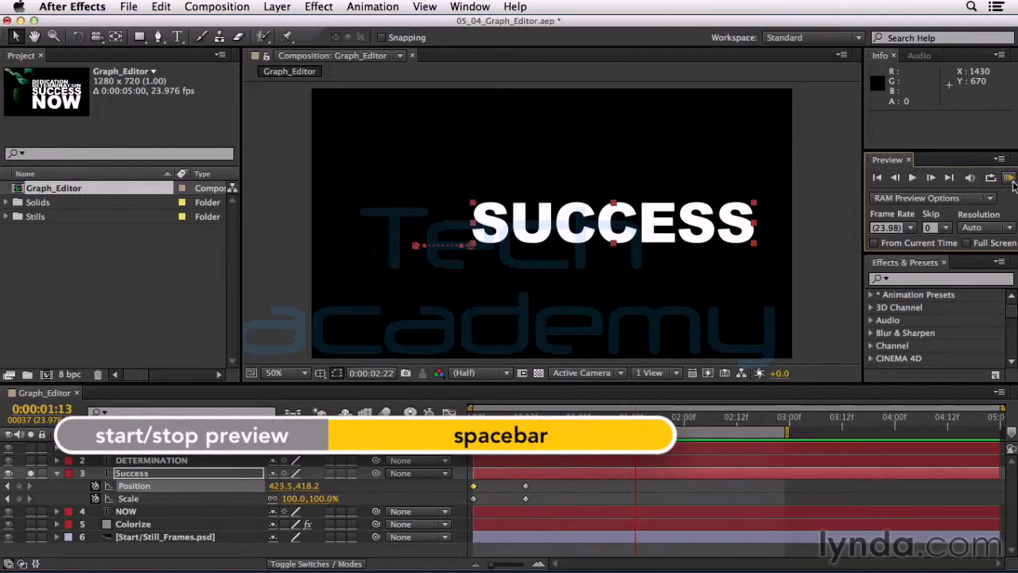
- Open the Graph Editor for the Success layer's Position and display its speed graph
left_click(449, 414)
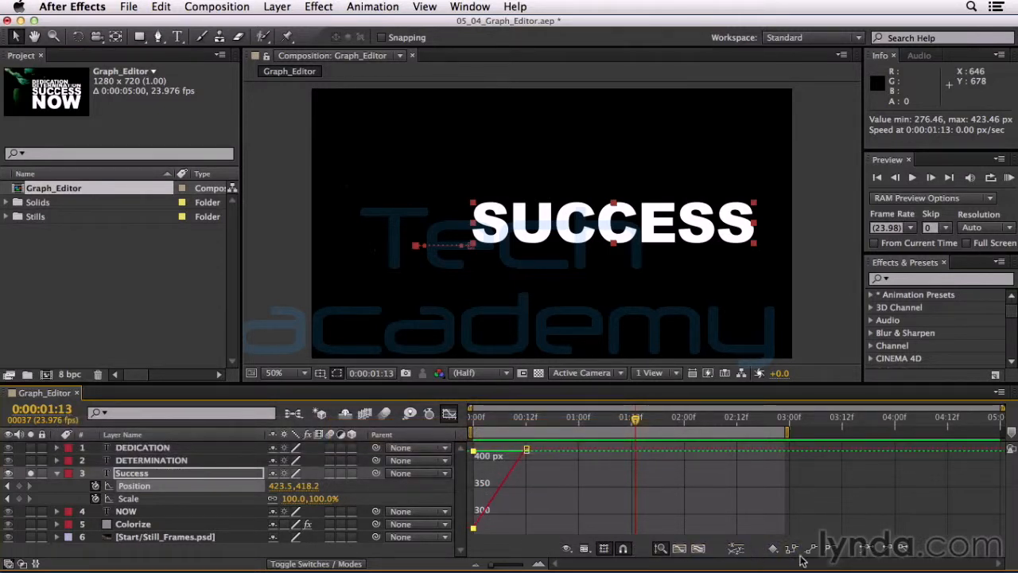
left_click(566, 549)
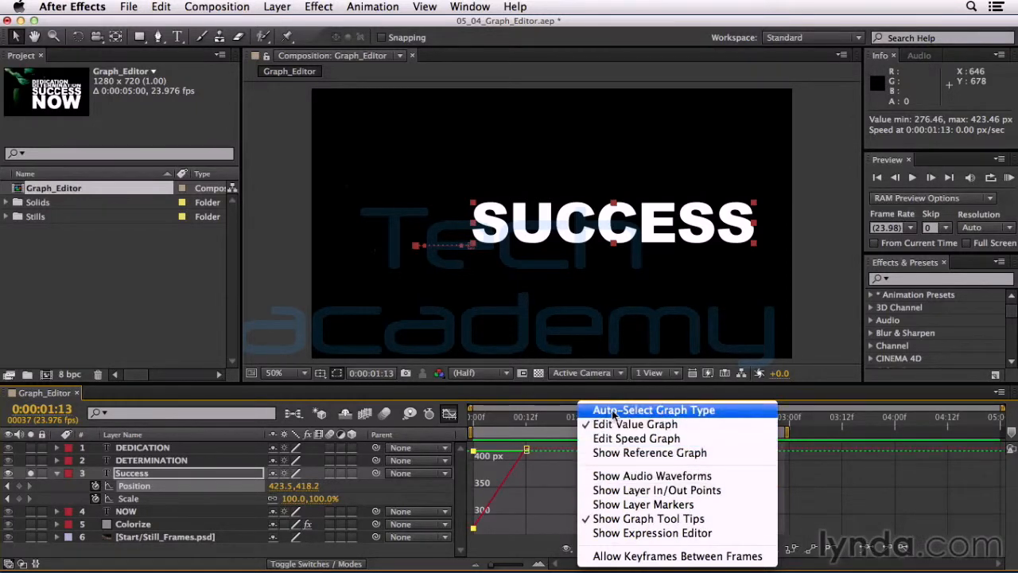
left_click(605, 438)
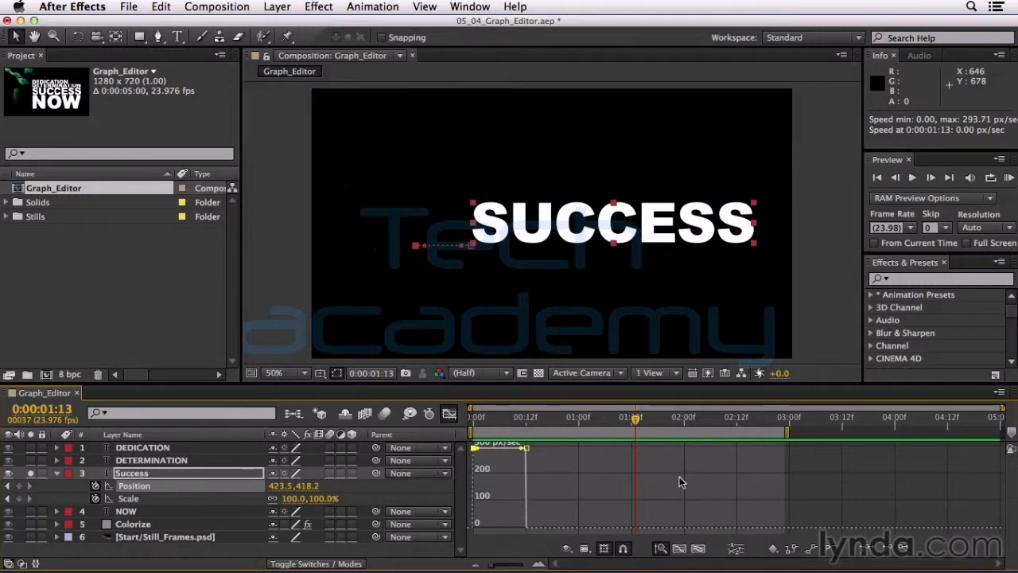
- Fit all graphs to the view, enlarge the timeline area, and select the Position property's graph
left_click(698, 548)
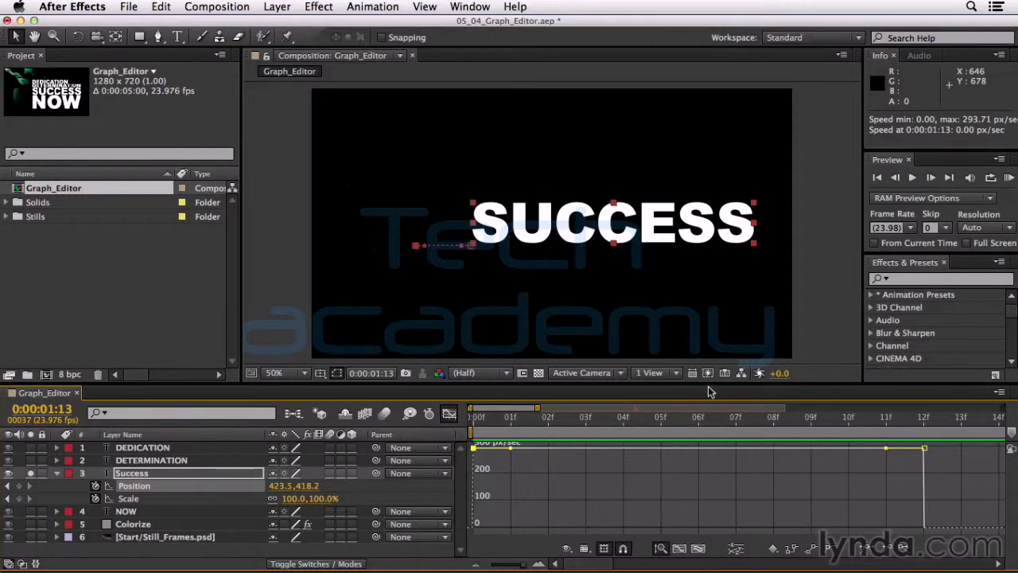
left_click_drag(710, 384, 710, 331)
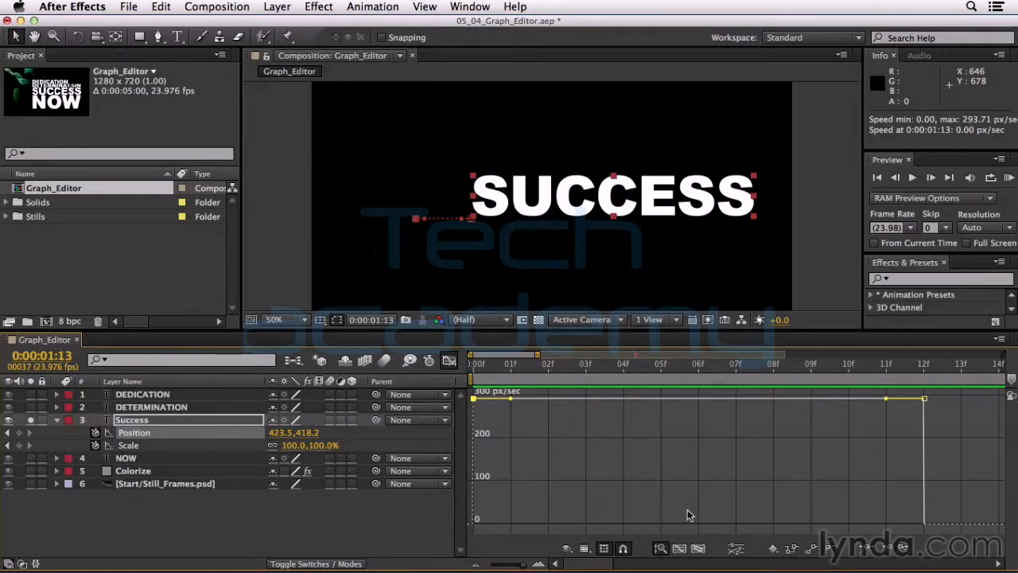
left_click(660, 549)
left_click(133, 435)
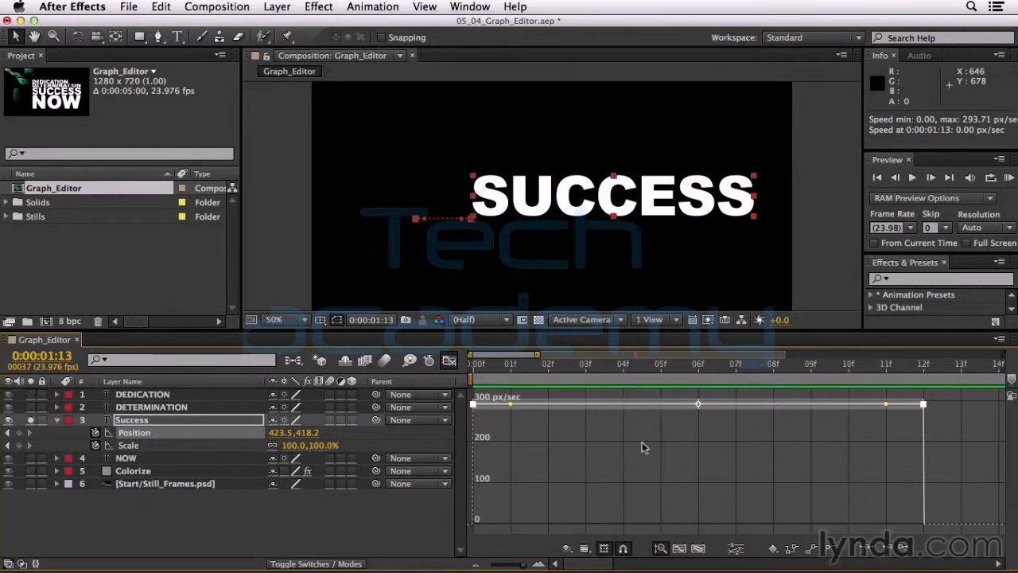
- Apply Easy Ease In to the Success layer's Scale keyframe at frame 12
left_click(127, 446)
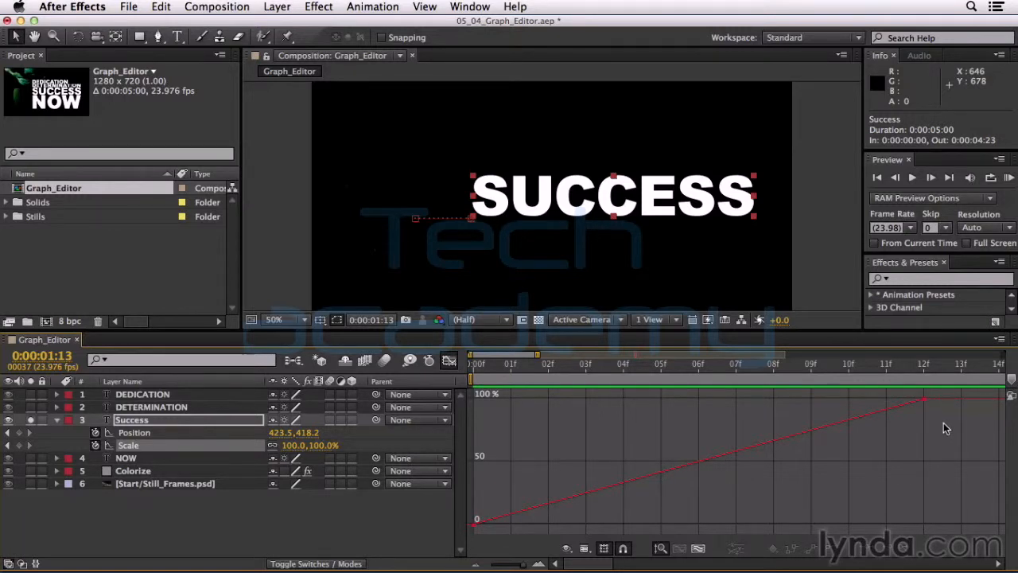
left_click_drag(941, 421, 904, 387)
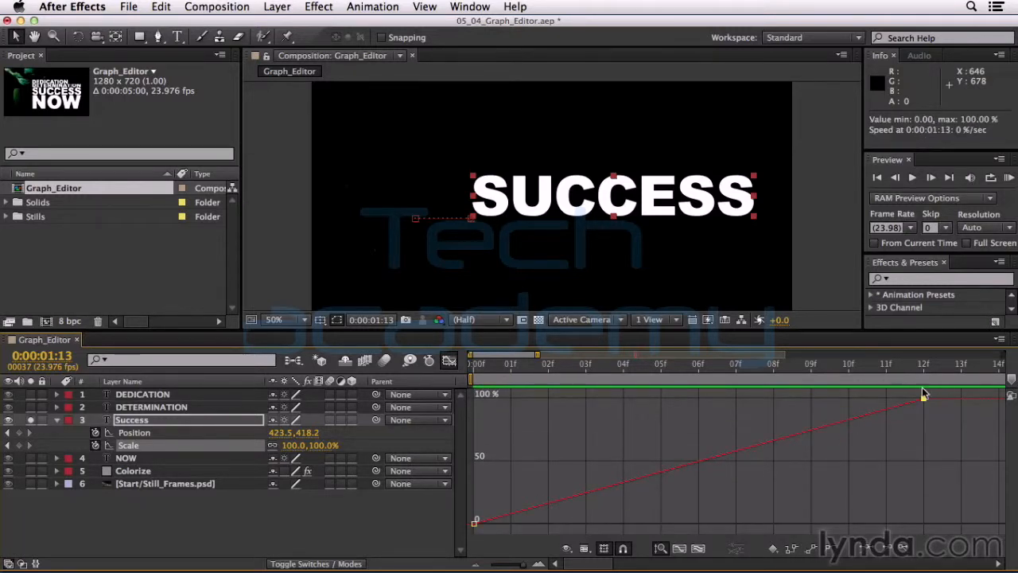
left_click(450, 361)
left_click(450, 361)
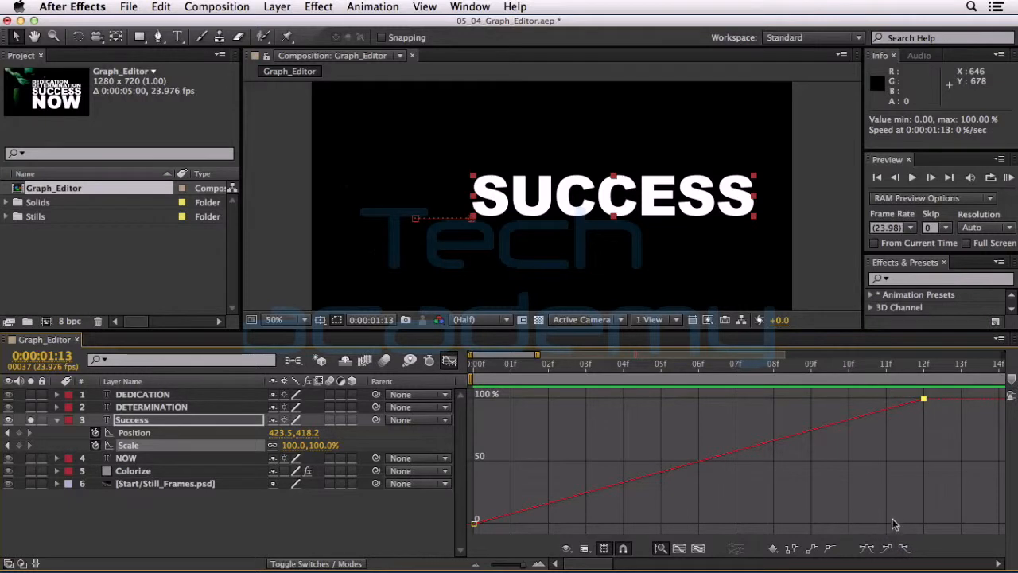
left_click(887, 548)
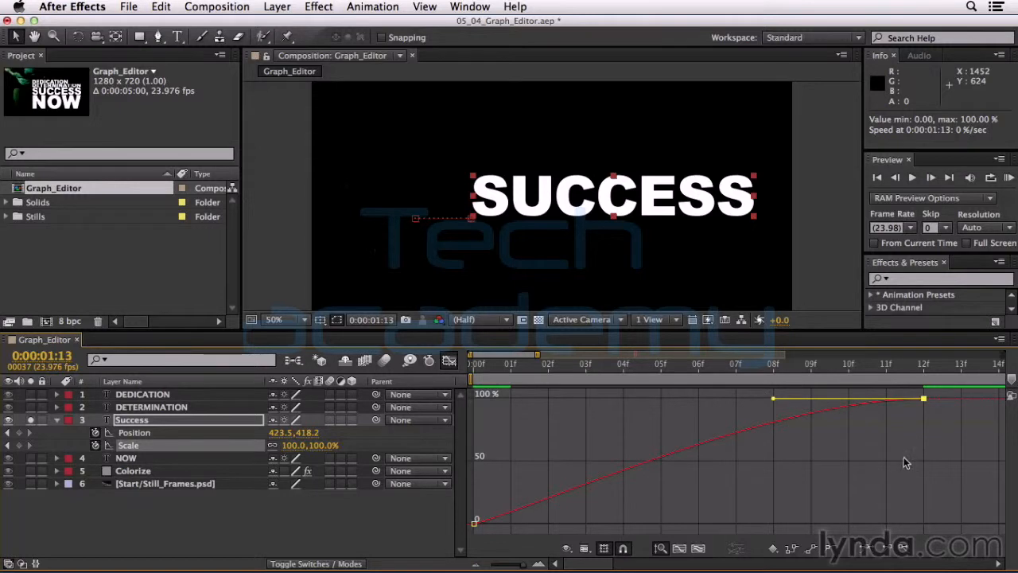
- Raise the last Scale keyframe's incoming handle so the curve overshoots to about 125%, checking the text at frame 11
left_click_drag(774, 398, 892, 398)
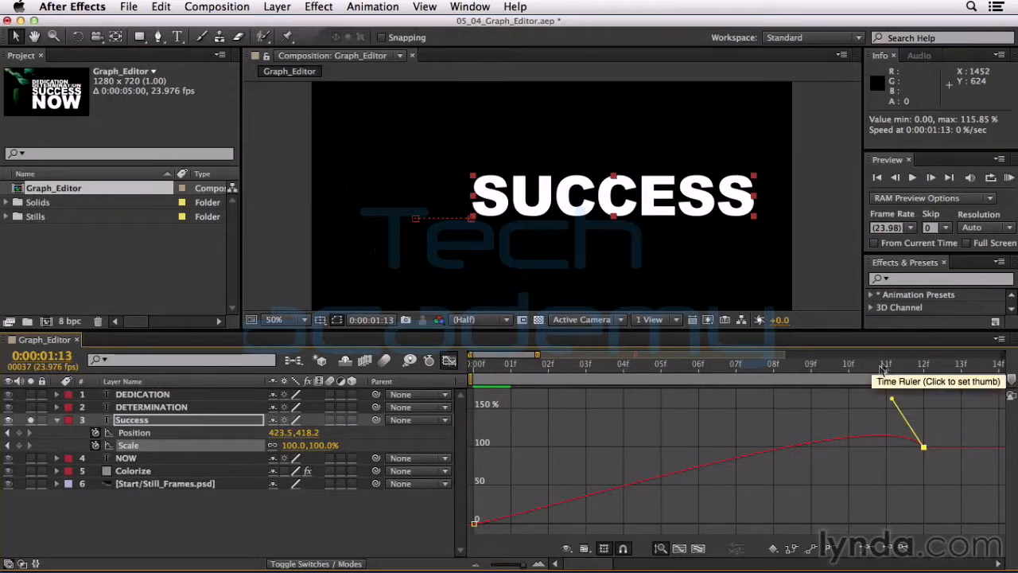
left_click(885, 365)
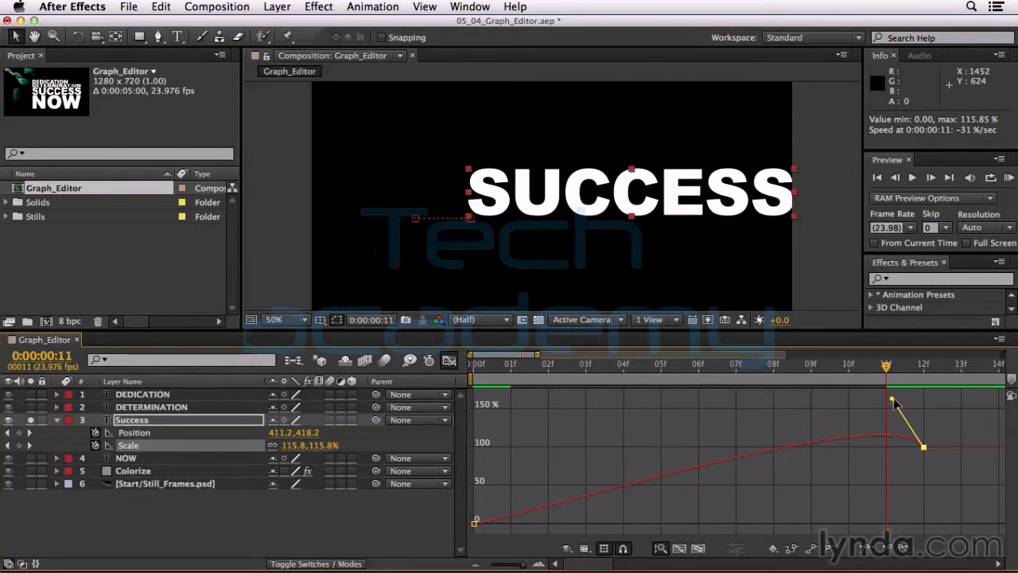
mouse_move(895, 405)
left_mouse_down()
mouse_move(894, 390)
mouse_move(907, 418)
mouse_move(901, 401)
left_mouse_up()
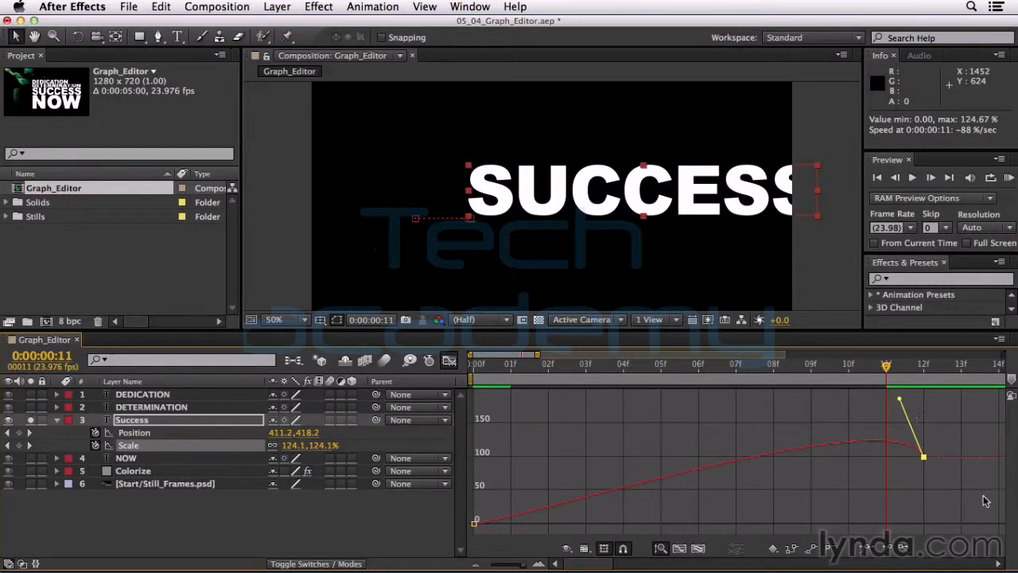
- Apply Easy Ease Out to the first Scale keyframe, extend its handle to about frame 6, and preview the animation
left_click(513, 497)
left_click_drag(513, 498, 468, 535)
left_click(906, 549)
left_click_drag(630, 525, 703, 525)
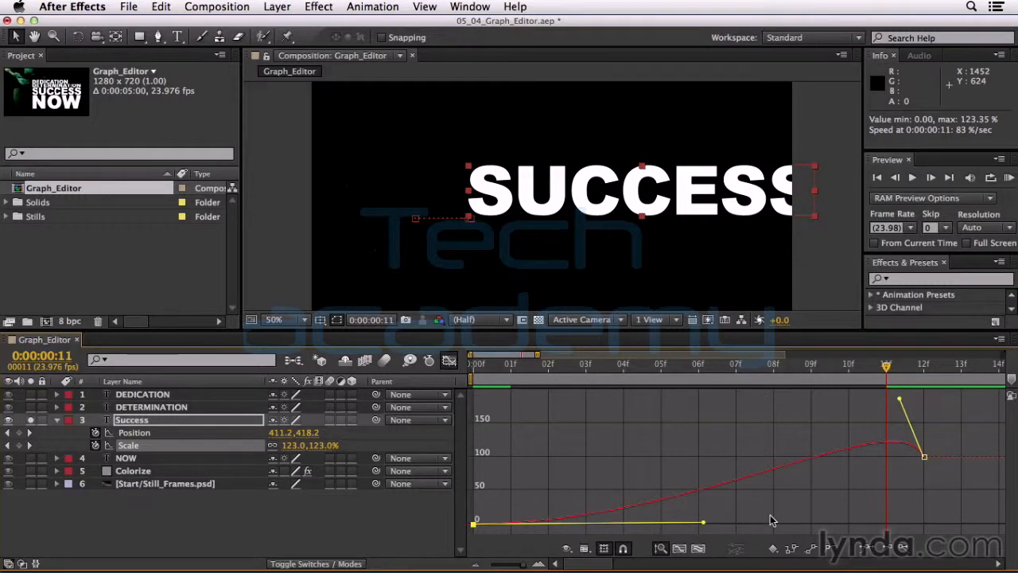
left_click(1008, 178)
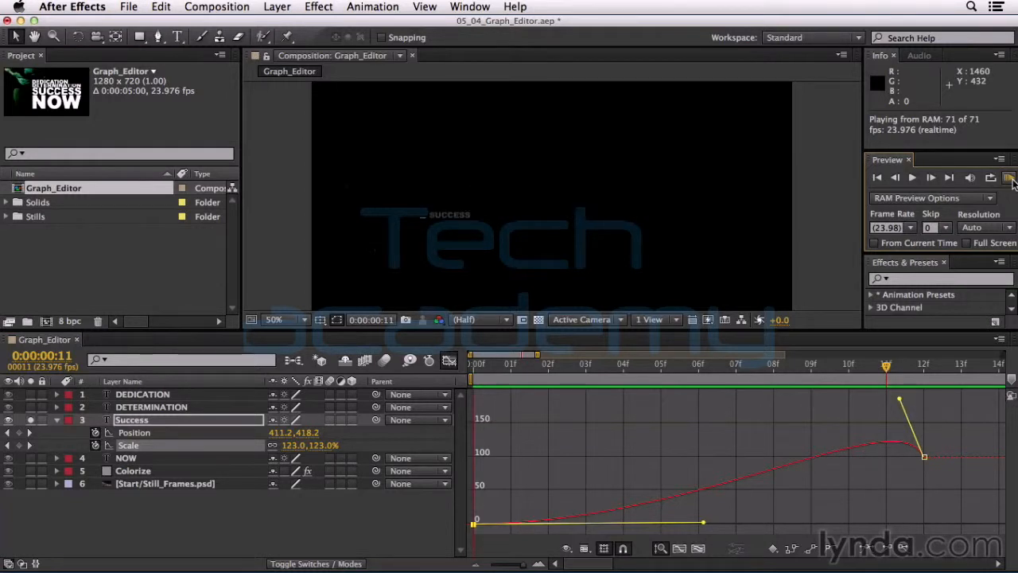
left_click(1010, 179)
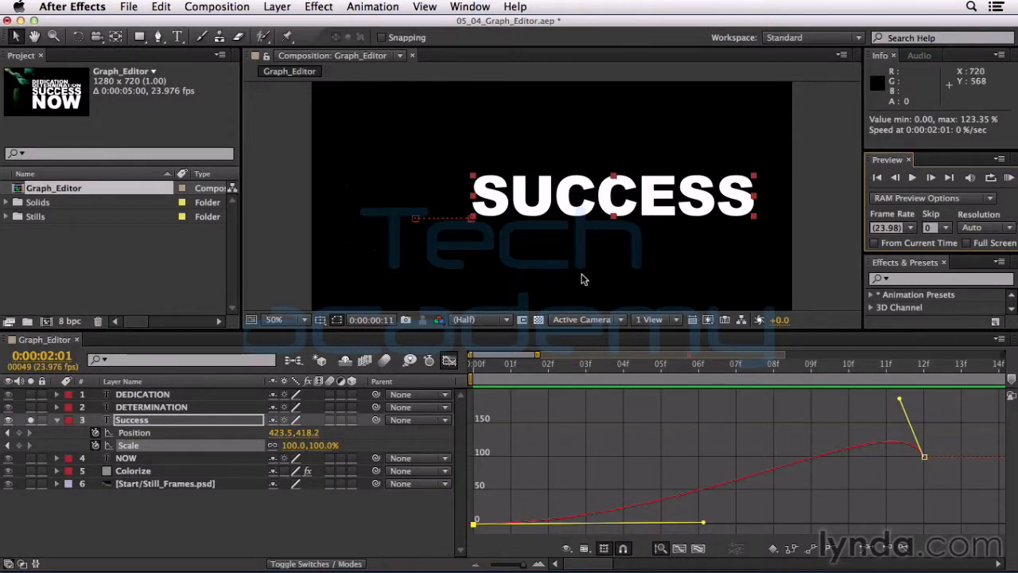
- In the Position speed graph, lower the first keyframe's speed to 0 px/sec and extend its handle to about frame 6
left_click(133, 433)
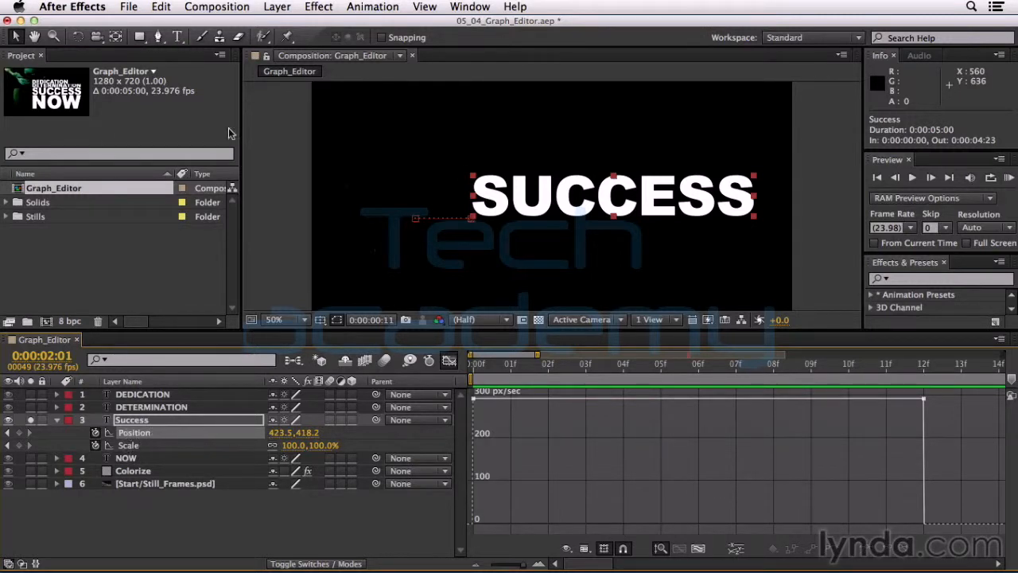
mouse_move(471, 528)
left_click_drag(479, 408, 471, 394)
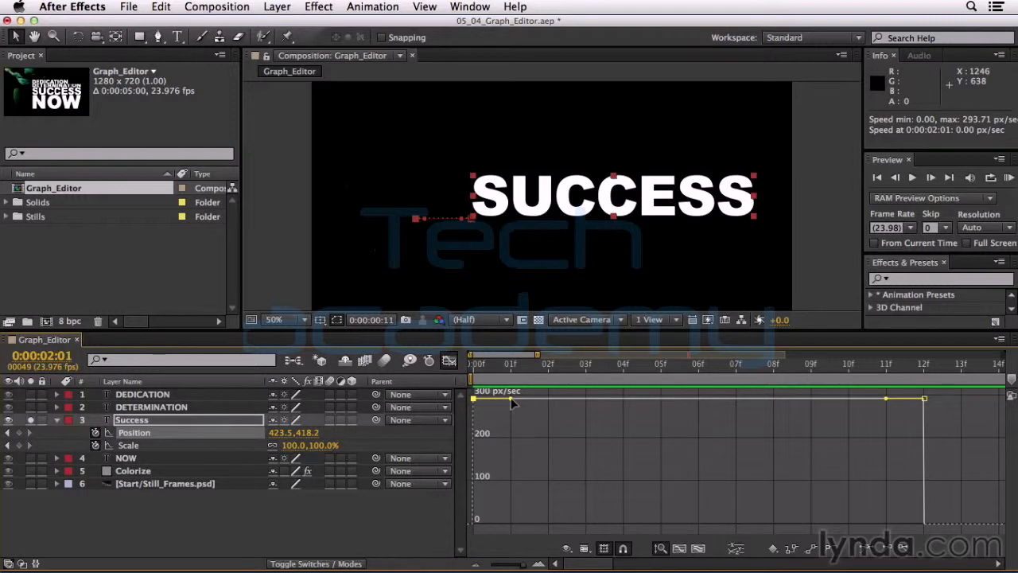
left_click_drag(511, 403, 725, 533)
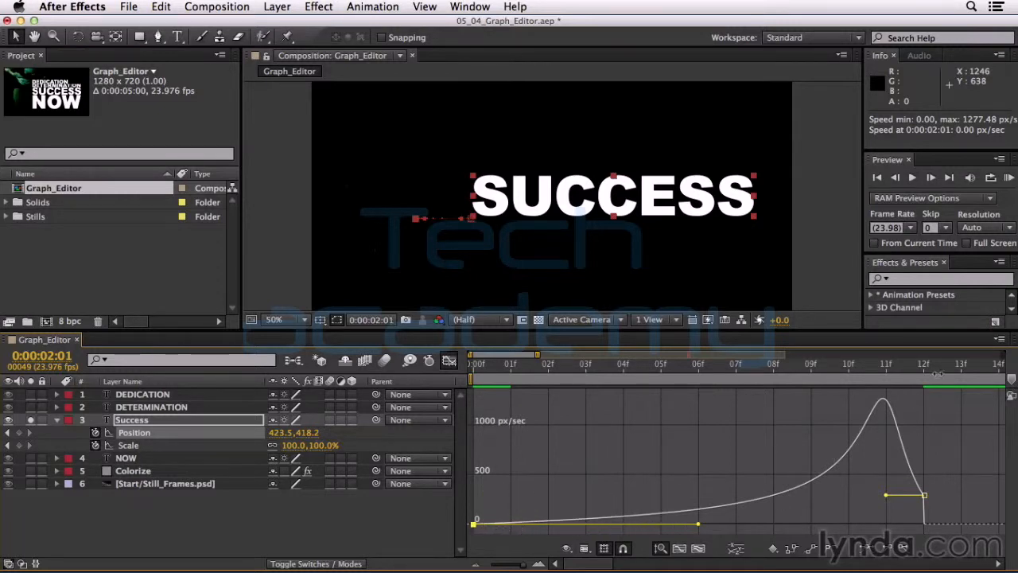
- Shorten the last Position keyframe's incoming handle so speed peaks at about 2000 px/sec near frame 12, and preview the animation
mouse_move(845, 465)
left_click_drag(890, 499, 914, 502)
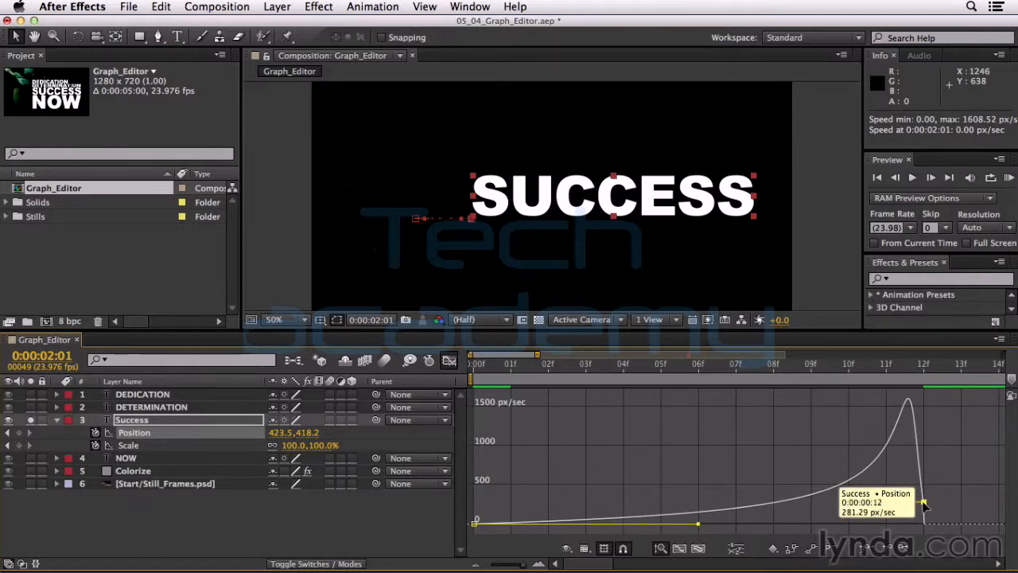
left_click_drag(912, 503, 919, 507)
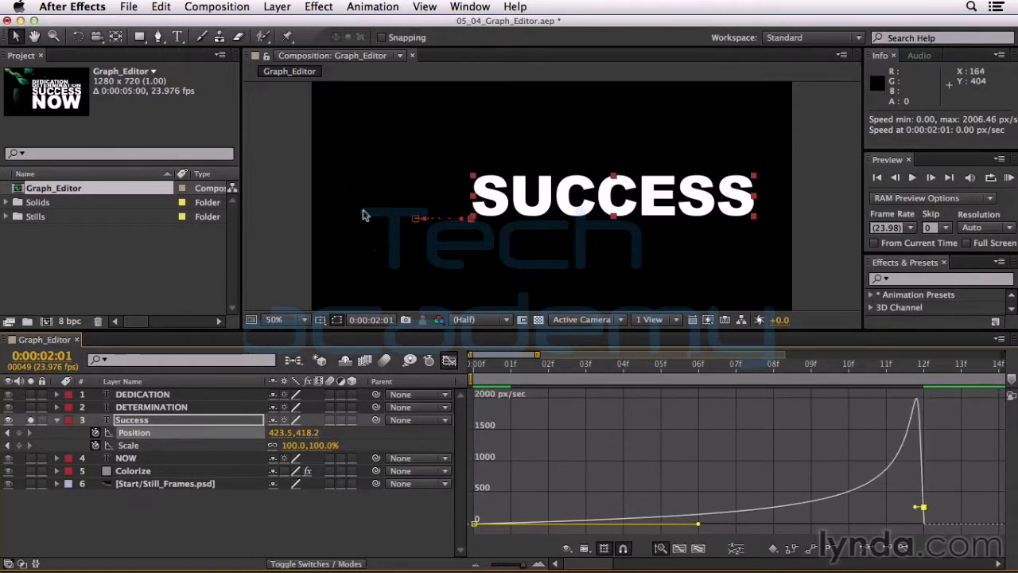
left_click(1009, 178)
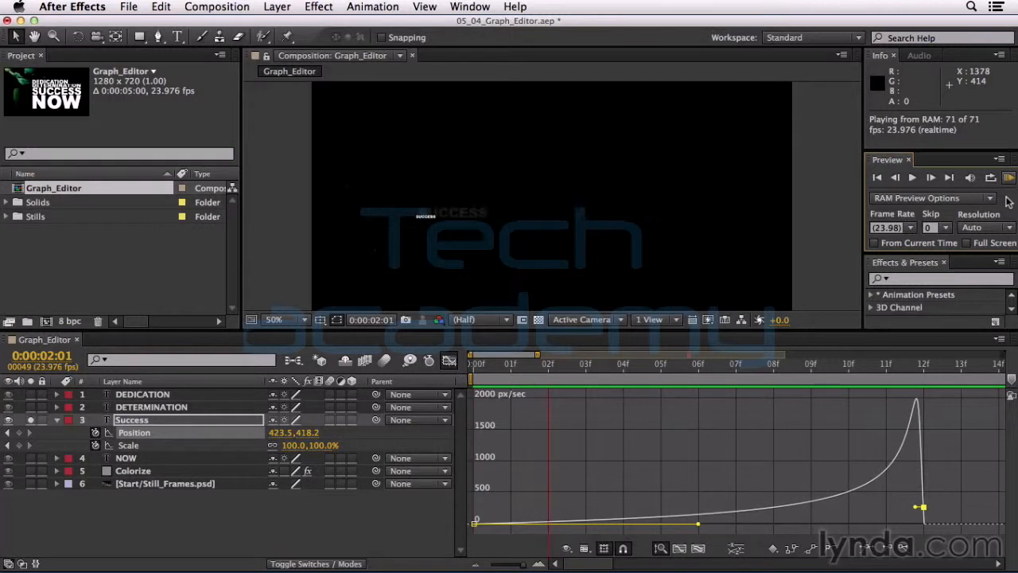
- Show the value graph for the Success layer's Position and separate its dimensions into X and Y
key("space")
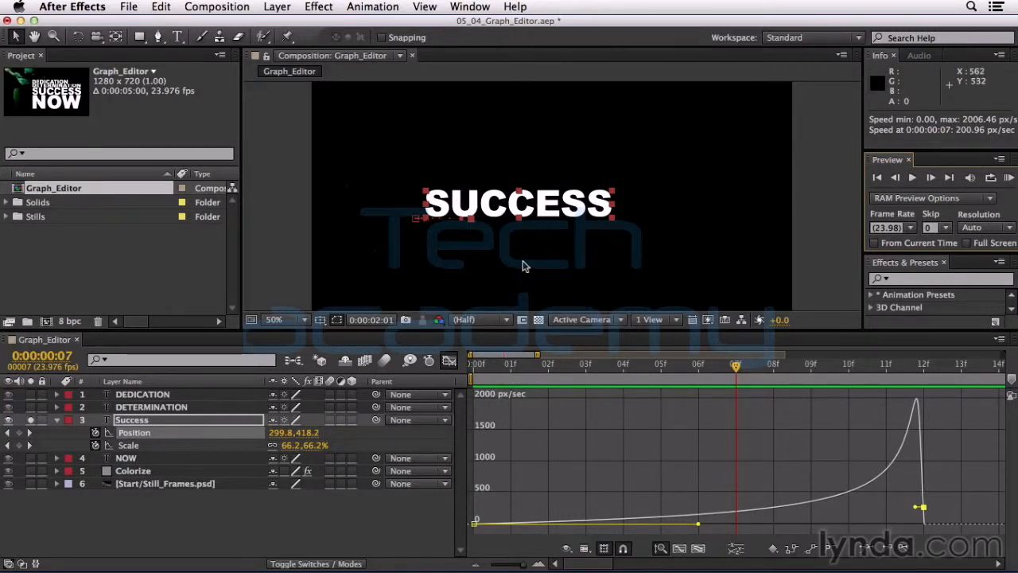
left_click(586, 548)
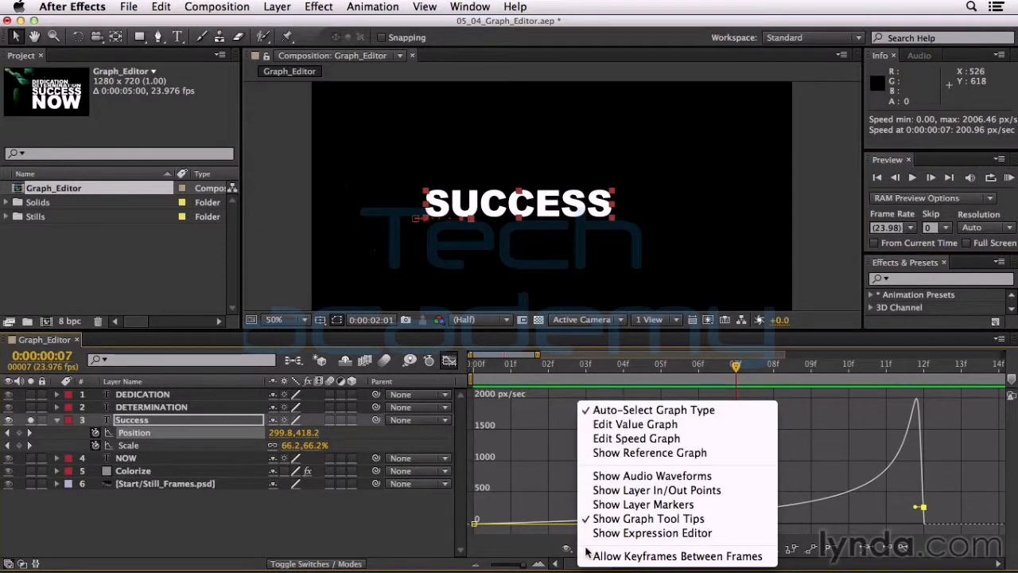
left_click(697, 426)
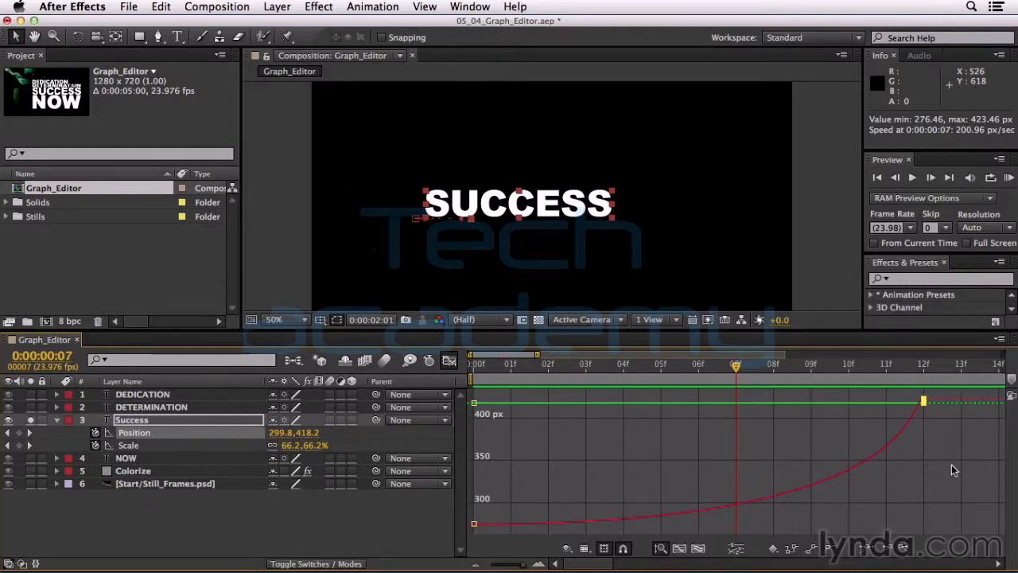
left_click(736, 549)
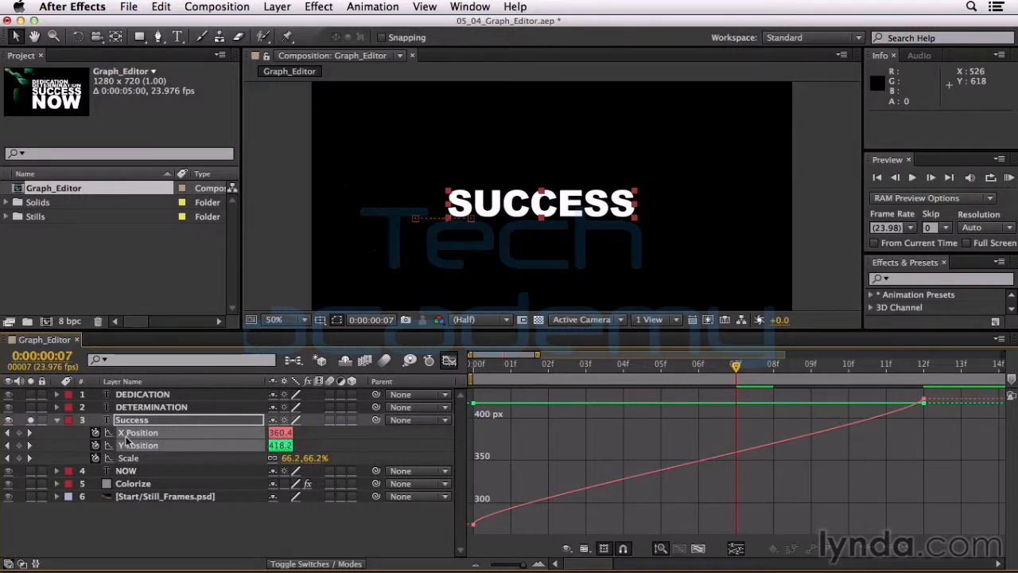
- Remove only the Y Position keyframes from the Success layer and show just its keyframed properties
left_click(95, 445)
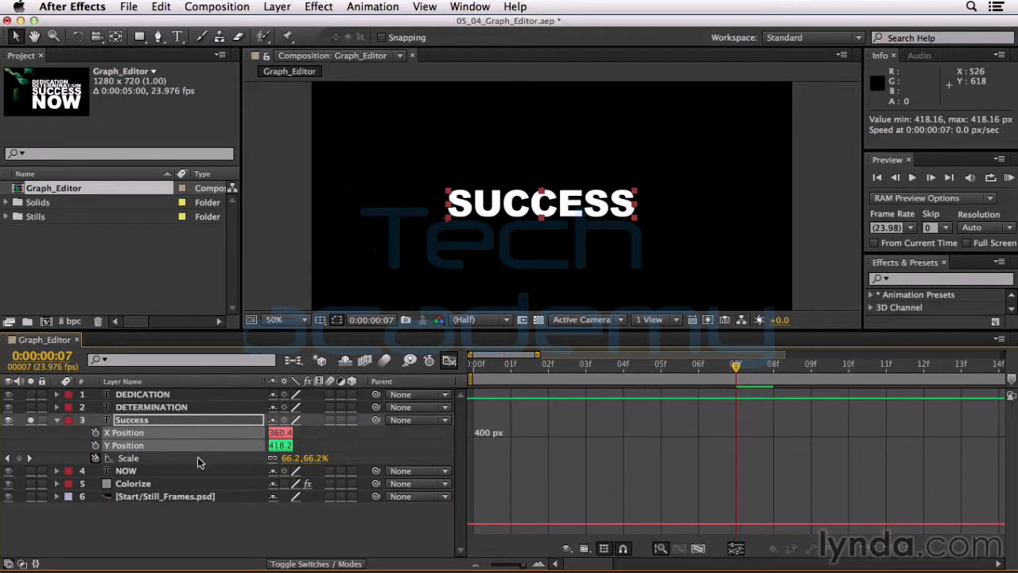
key("super+z")
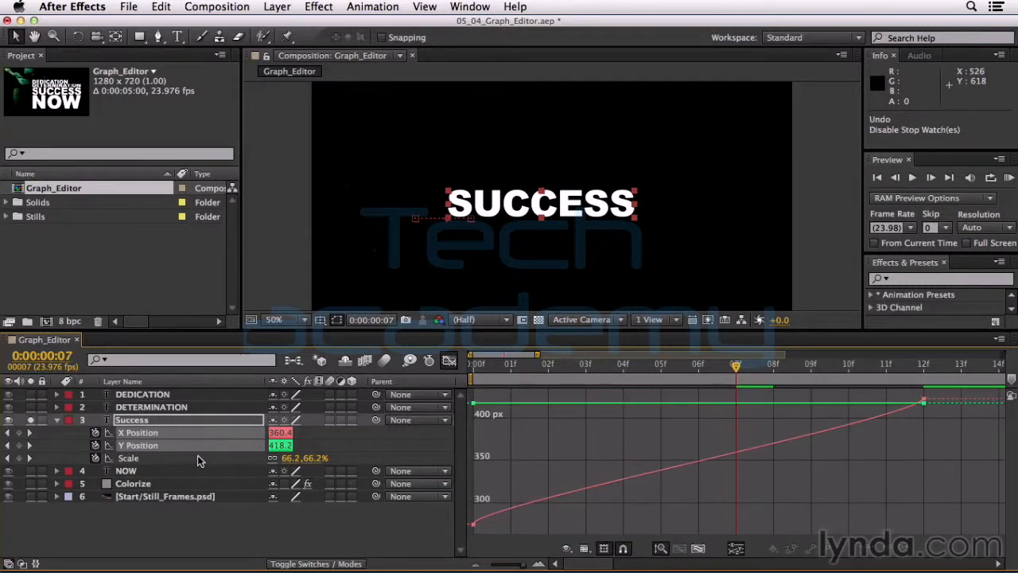
left_click(69, 450)
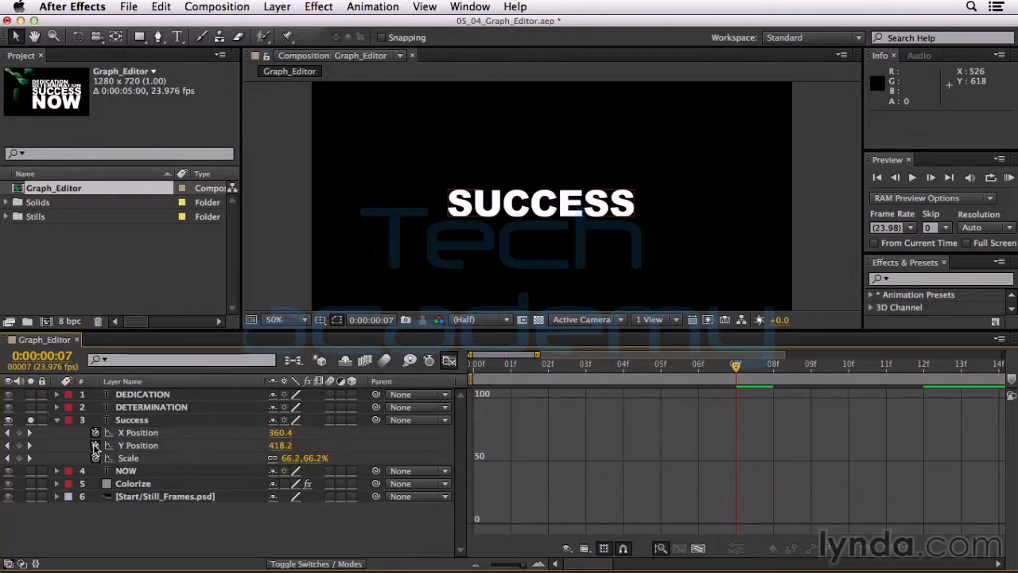
left_click(128, 446)
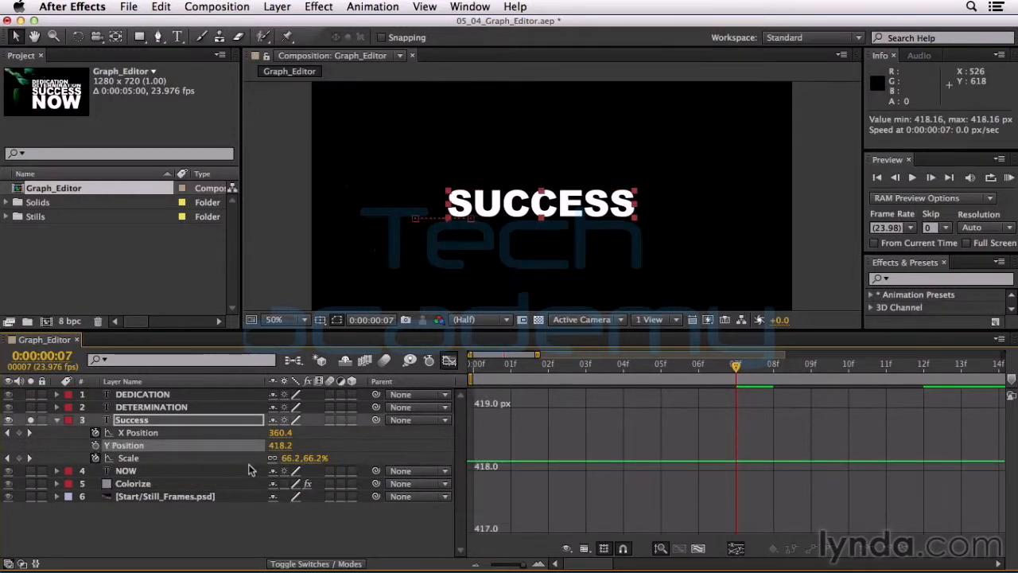
left_click(135, 423)
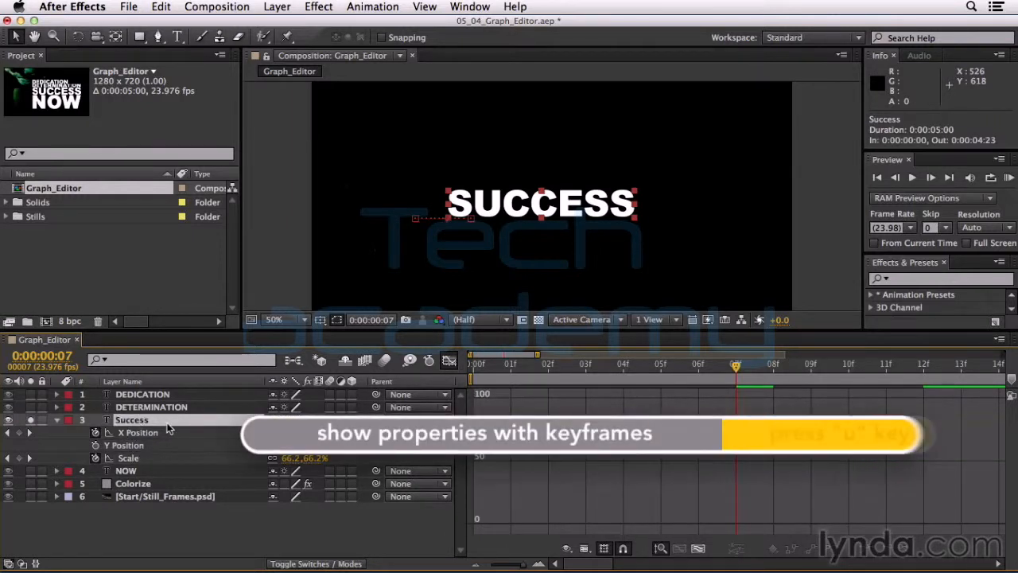
key("u")
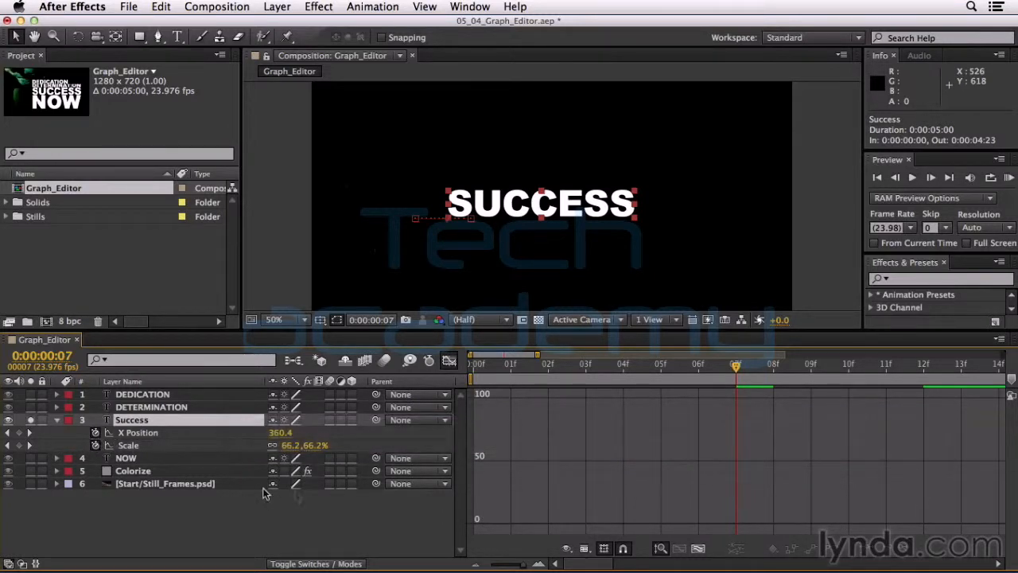
- Flatten the first X Position keyframe's handle to about frame 1, raise the last handle for an overshoot to about 438 px, and preview
left_click(139, 435)
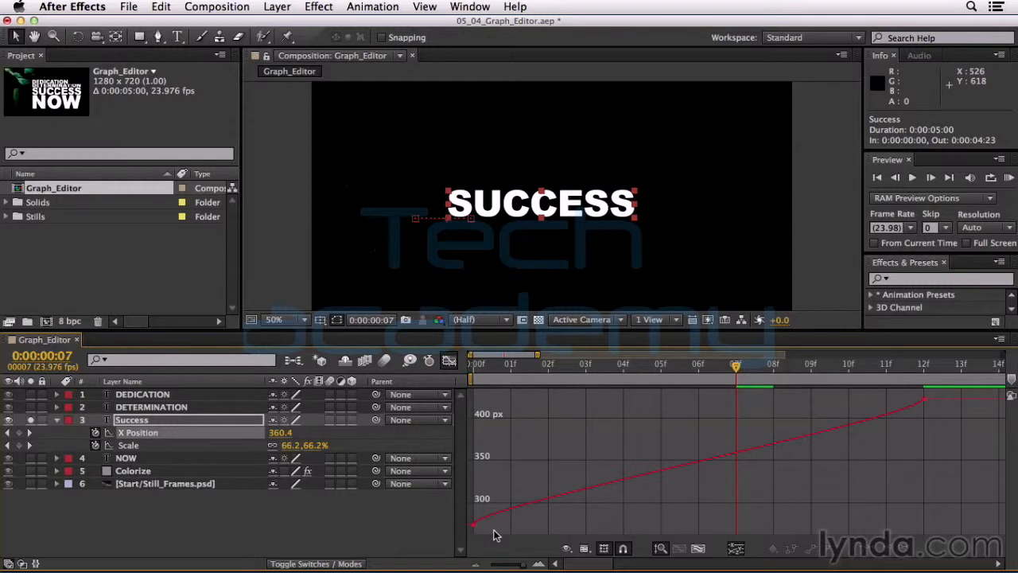
left_click_drag(492, 532, 450, 501)
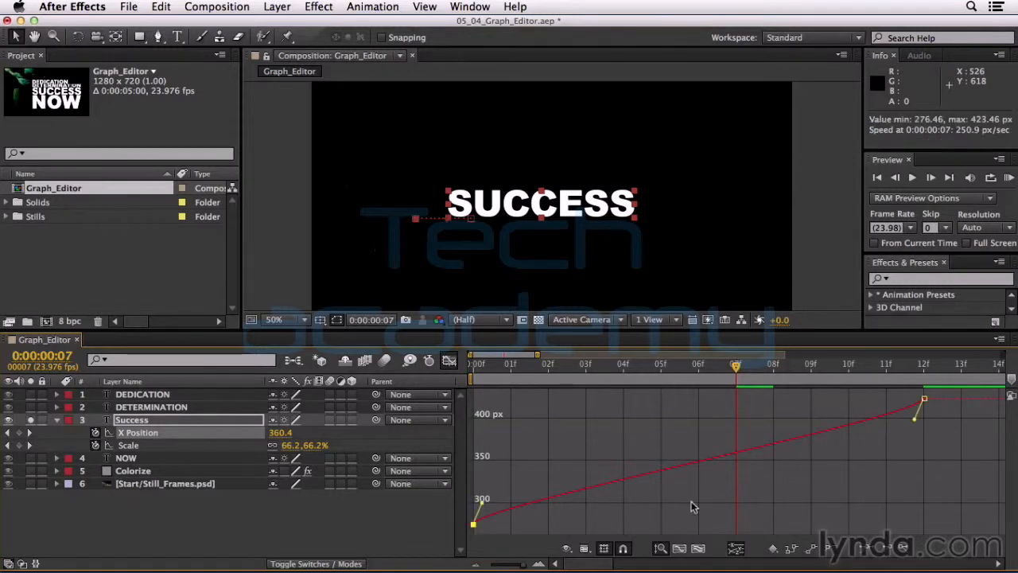
left_click_drag(482, 505, 507, 522)
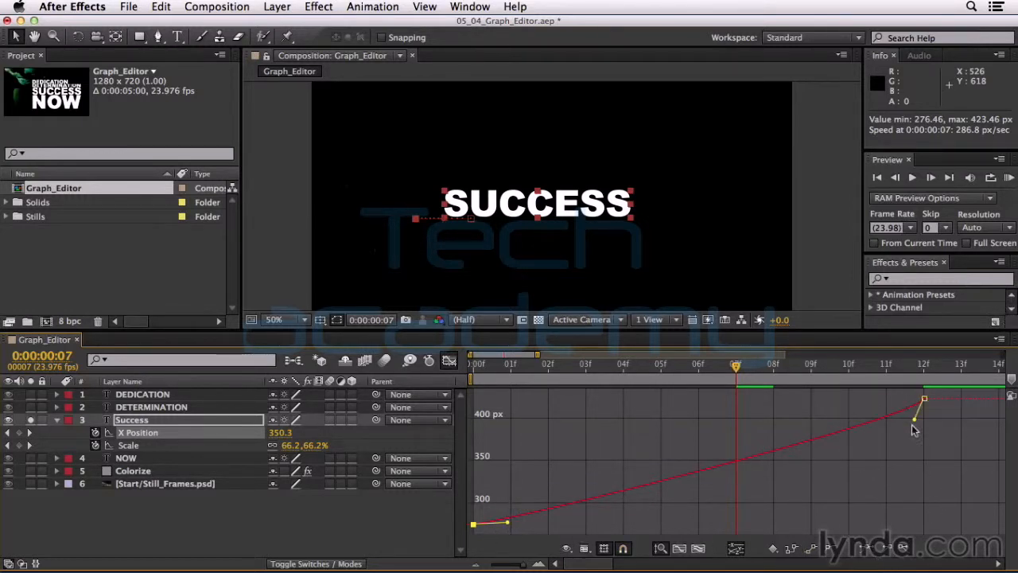
left_click_drag(914, 421, 907, 378)
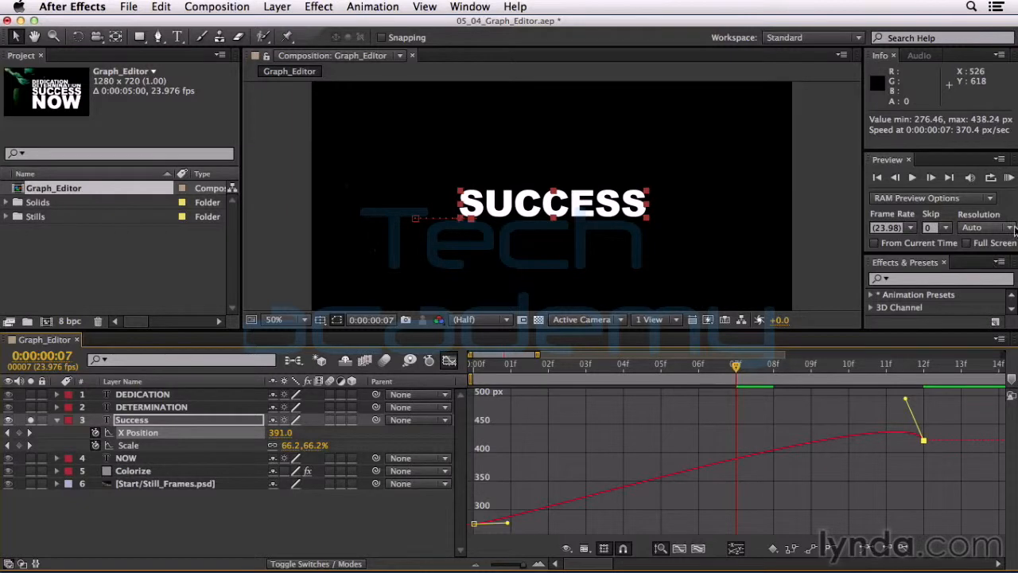
left_click(1009, 178)
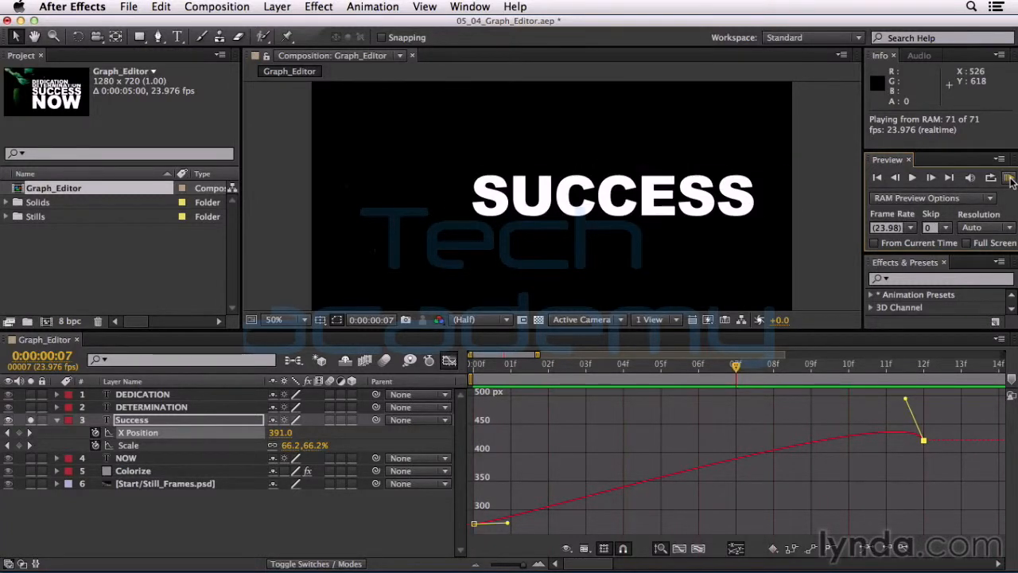
left_click(1010, 179)
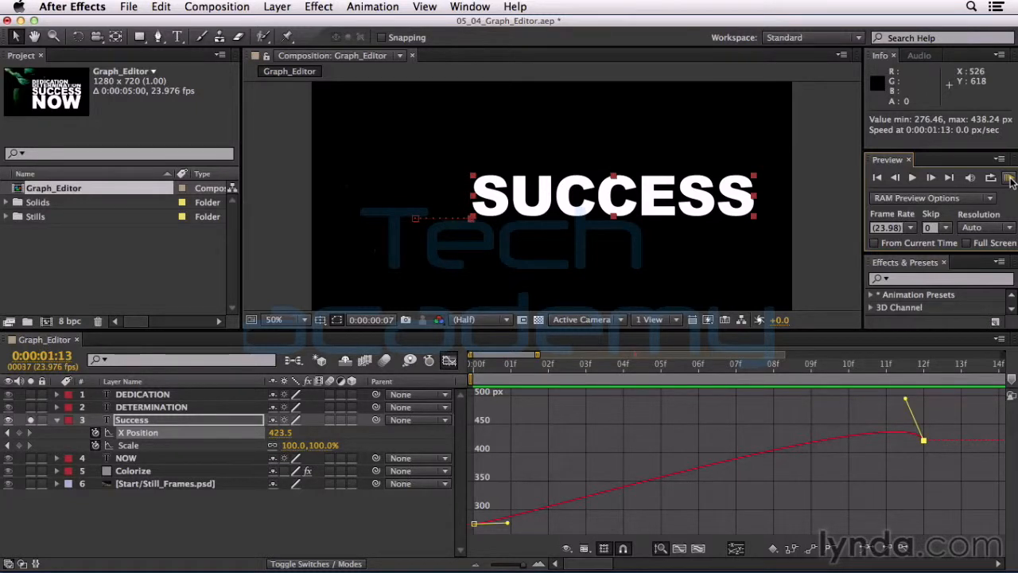
- Return to the layer bar view and copy all X Position and Scale keyframes of the Success layer
left_click(450, 361)
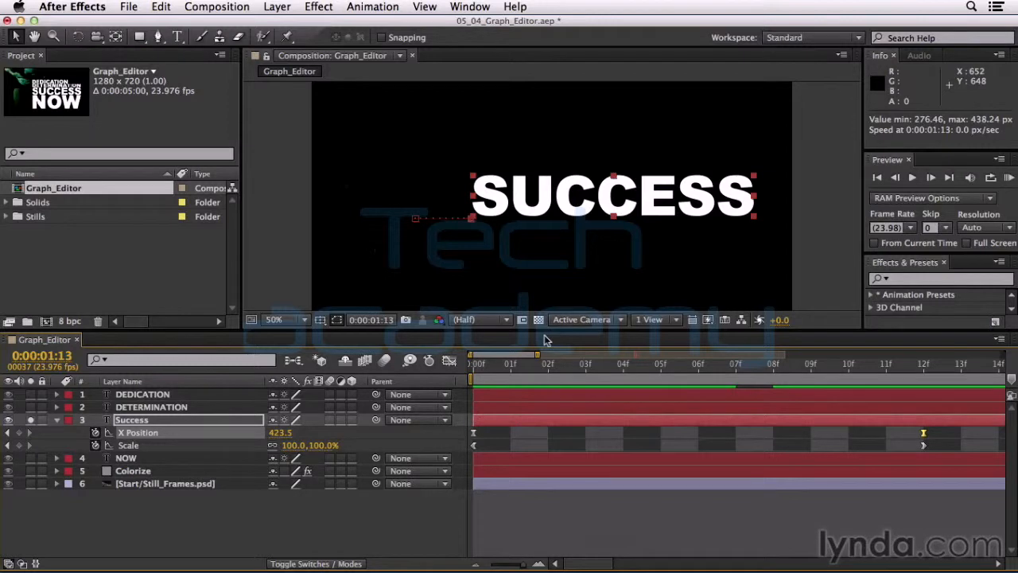
left_click(168, 521)
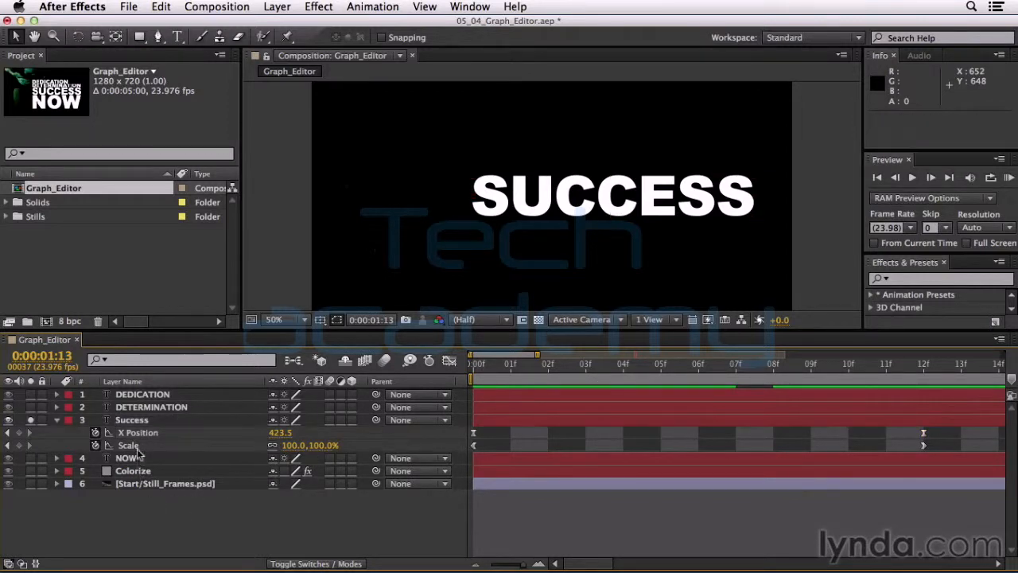
left_click(132, 433)
left_click(129, 445, "shift")
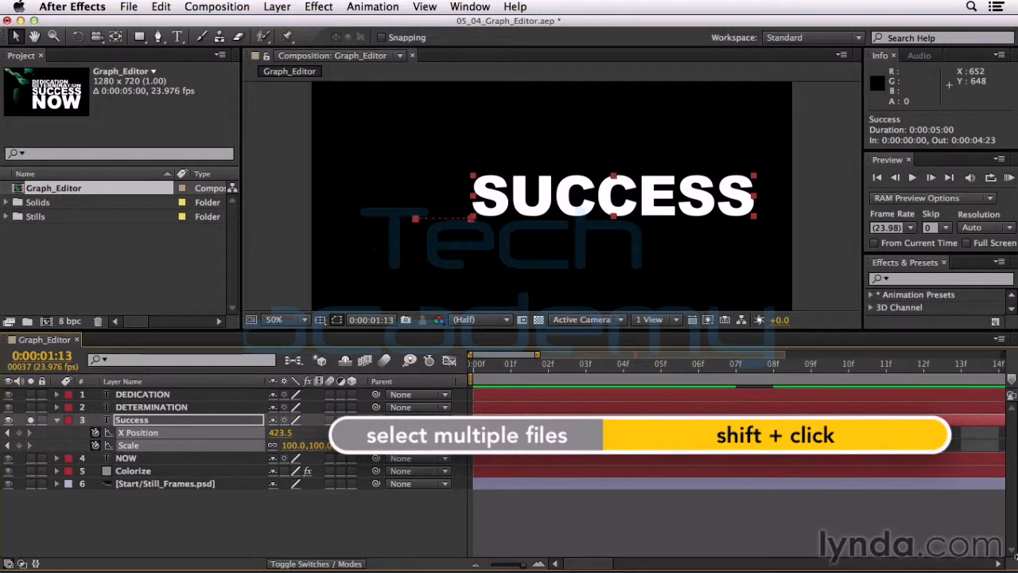
key("cmd+c")
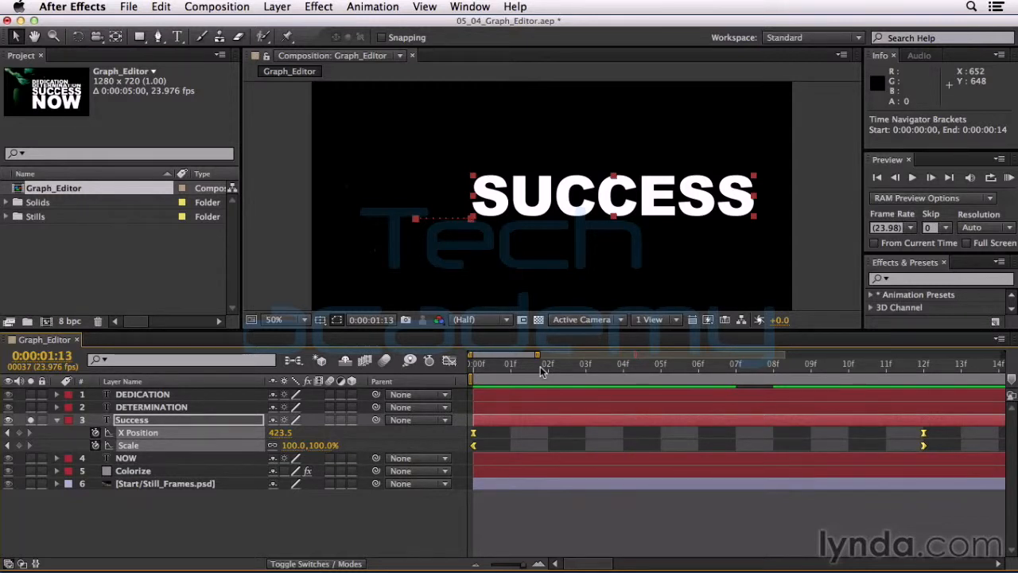
- Paste the copied keyframes at frame 0 onto the DEDICATION, DETERMINATION and NOW layers, and preview with Success unsoloed
key("Home")
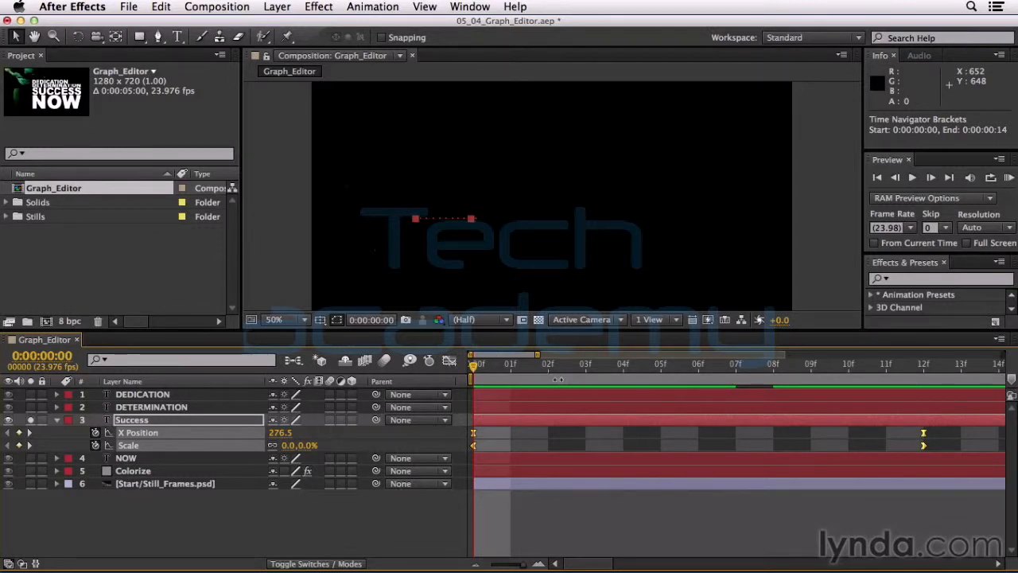
left_click_drag(538, 355, 1003, 355)
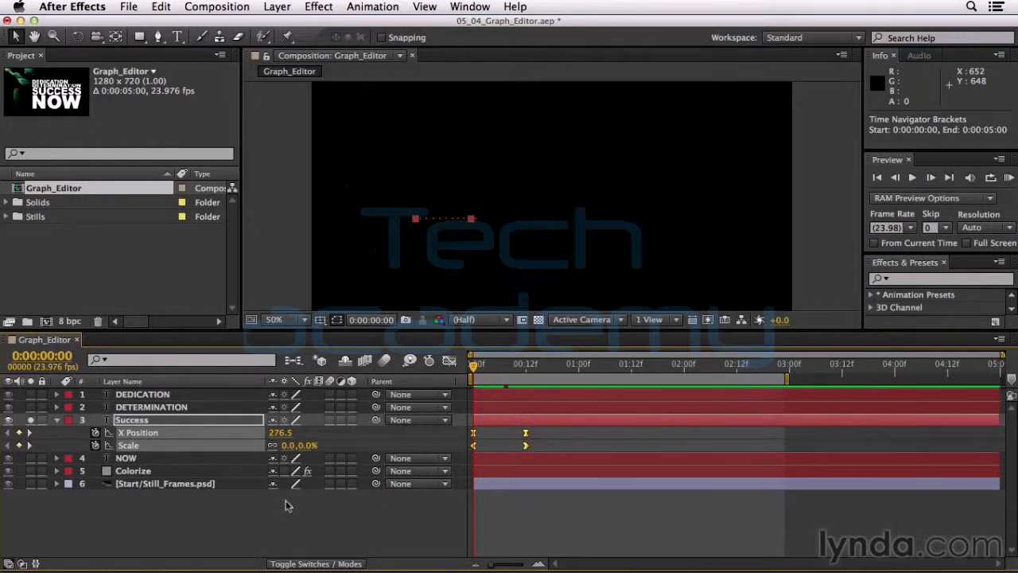
left_click(139, 396)
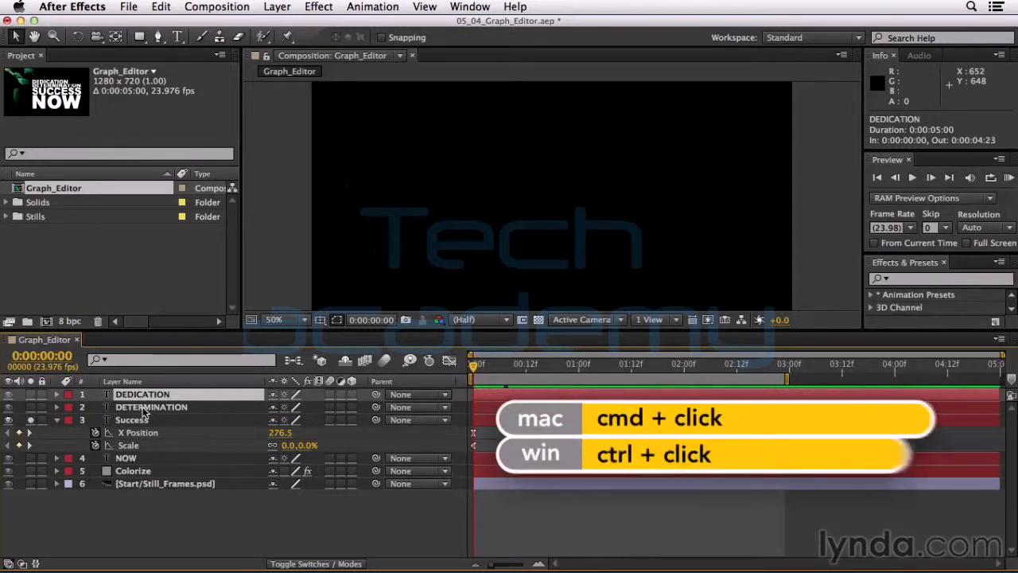
left_click(146, 407, "super")
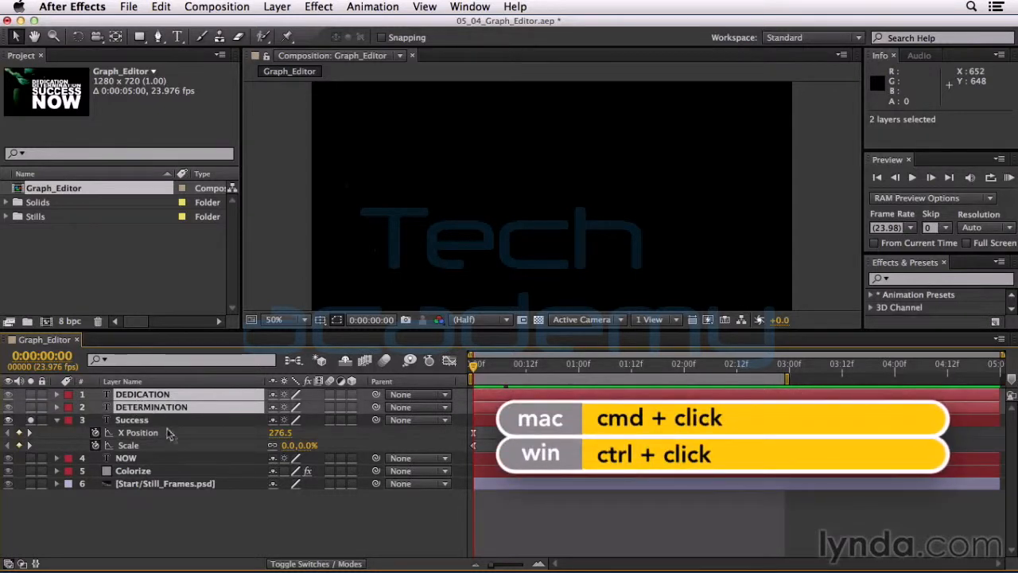
left_click(128, 461, "super")
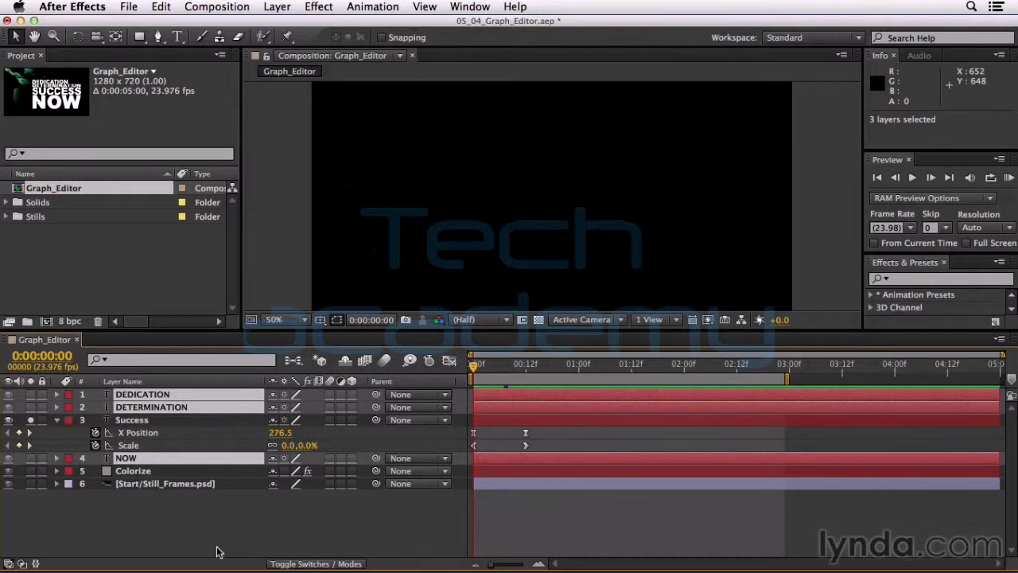
key("super+v")
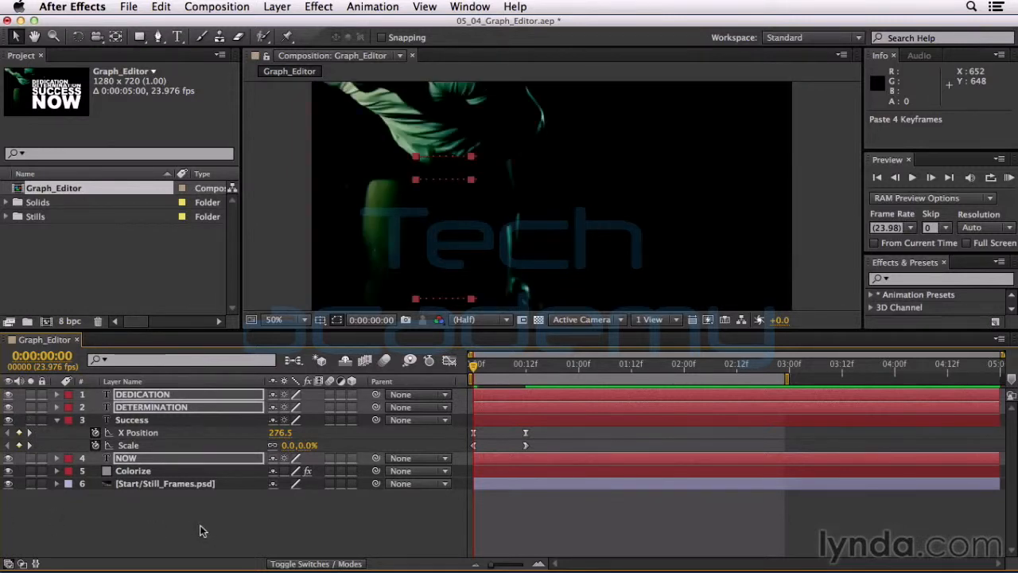
left_click(1009, 177)
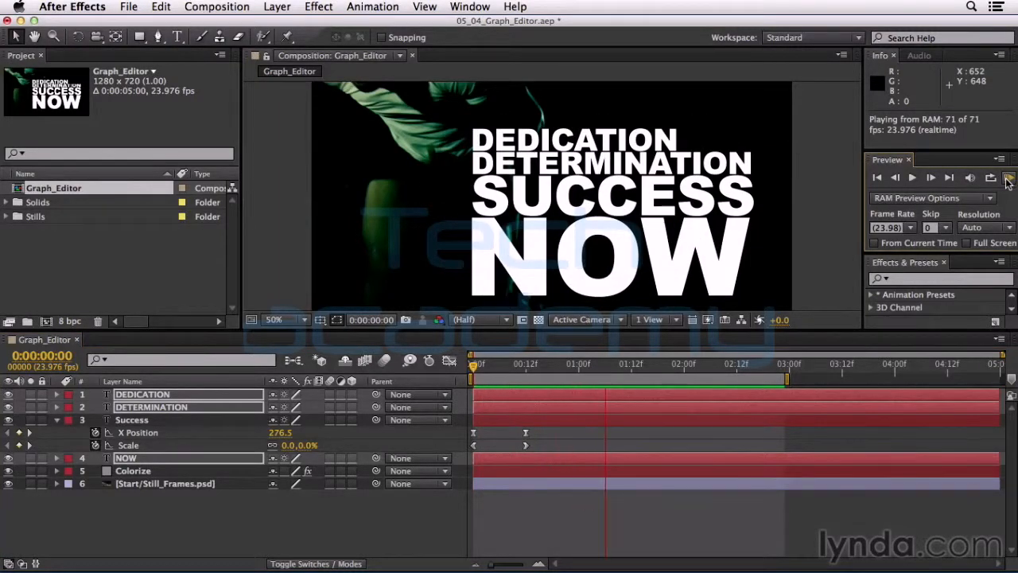
key("space")
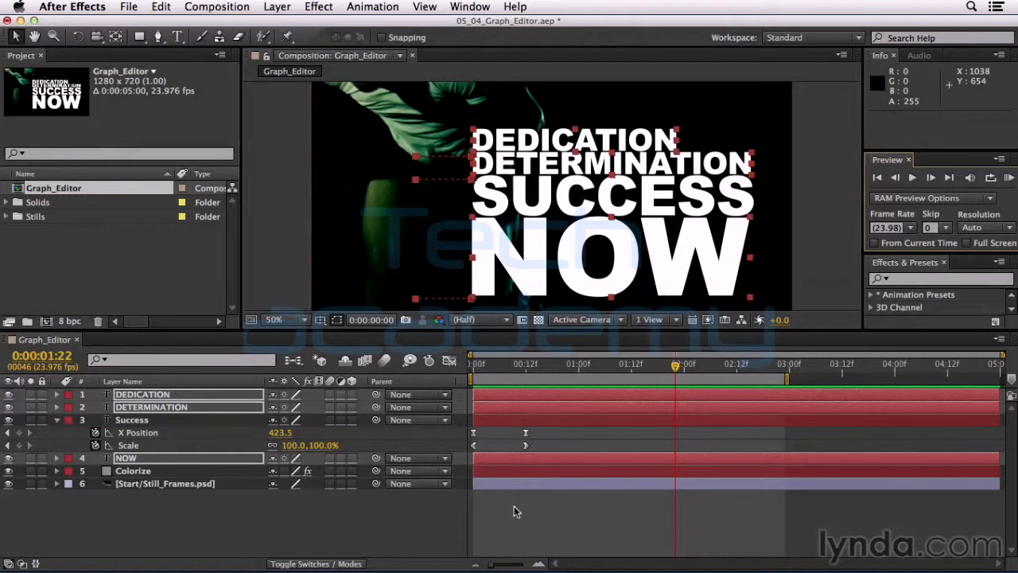
- Stagger the end keyframes to about frame 7 for DEDICATION, 17 for DETERMINATION, 23 for Success and 9 for NOW, and preview the result
key("u")
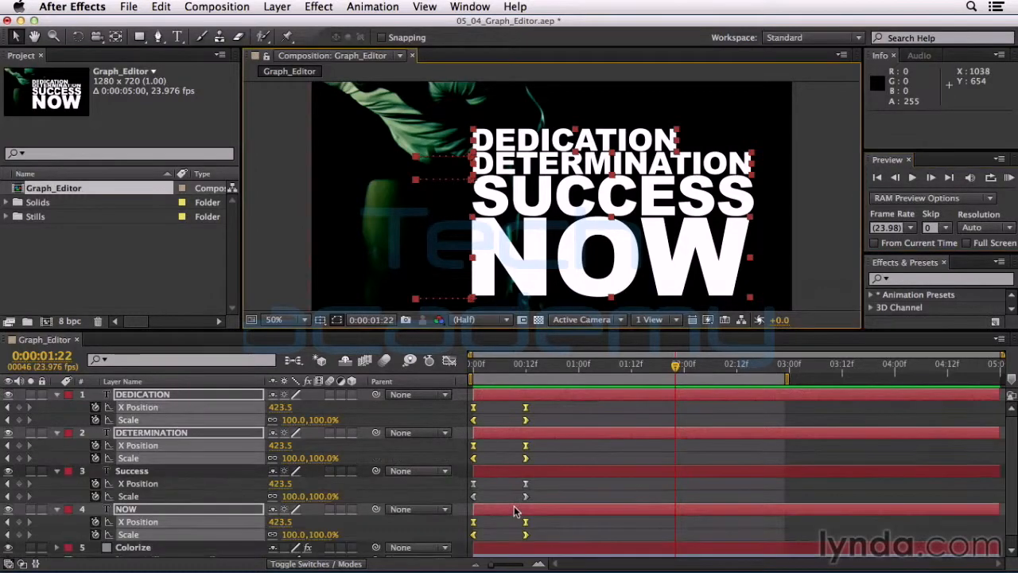
scroll(565, 484, "down", 2)
scroll(566, 484, "up", 2)
left_click_drag(532, 401, 514, 426)
left_click_drag(526, 420, 513, 539)
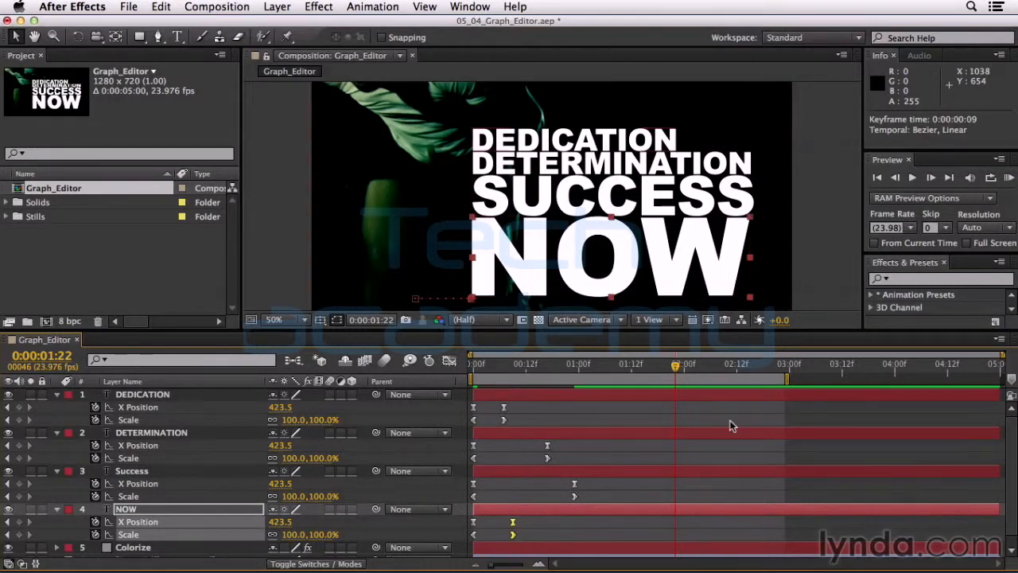
left_click(1006, 177)
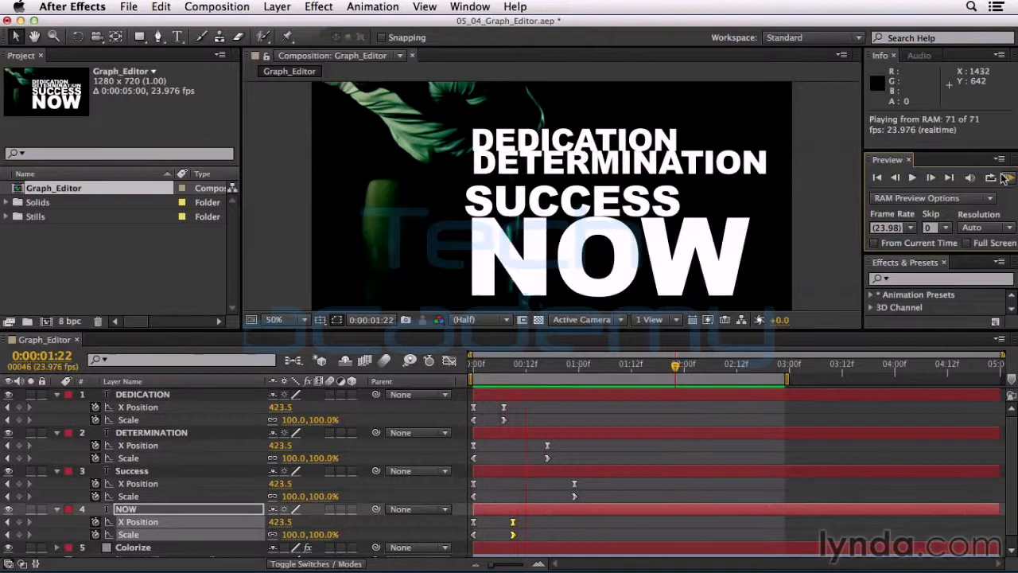